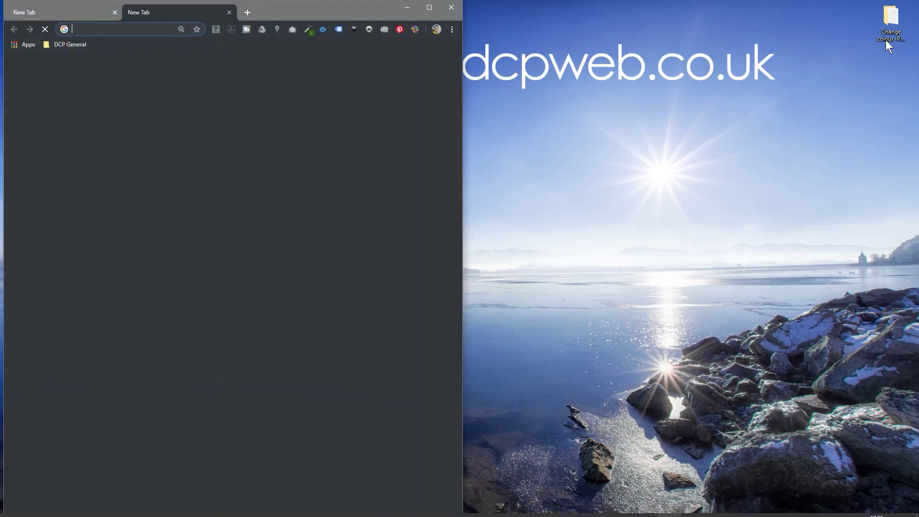
Open the Change colour -Photoshop CC Tutorial folder and load the copied Unsplash photo link in the browser.
double_click(886, 34)
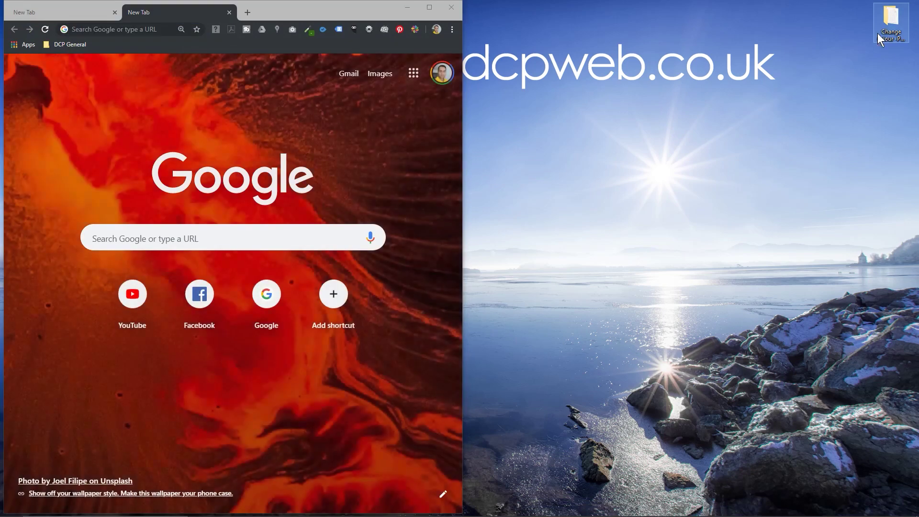
click(687, 177)
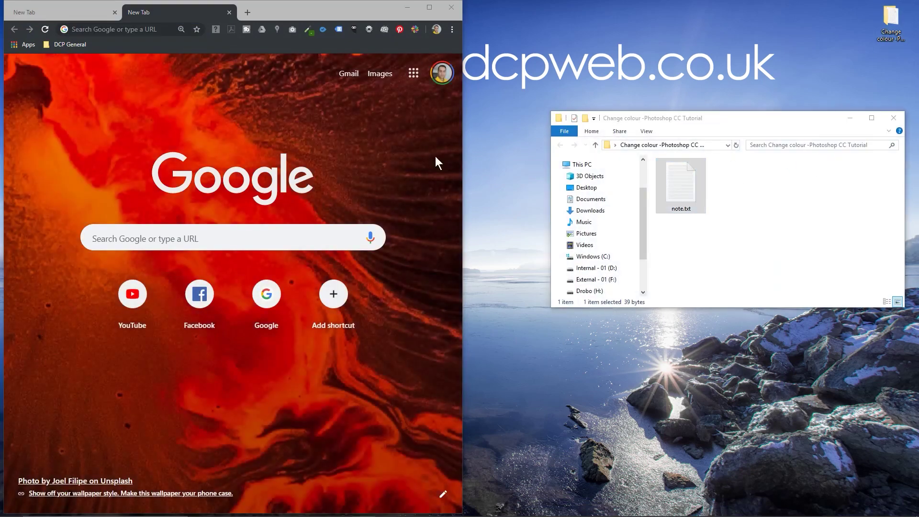
click(87, 31)
key(ctrl+v)
key(Return)
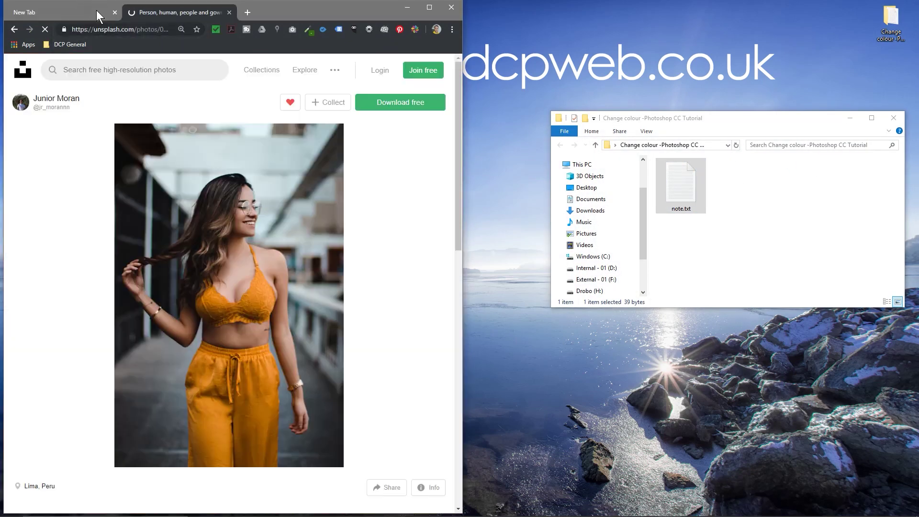
Download the photo of the woman in the orange outfit, put the file in the tutorial folder and close the browser.
click(113, 11)
click(382, 106)
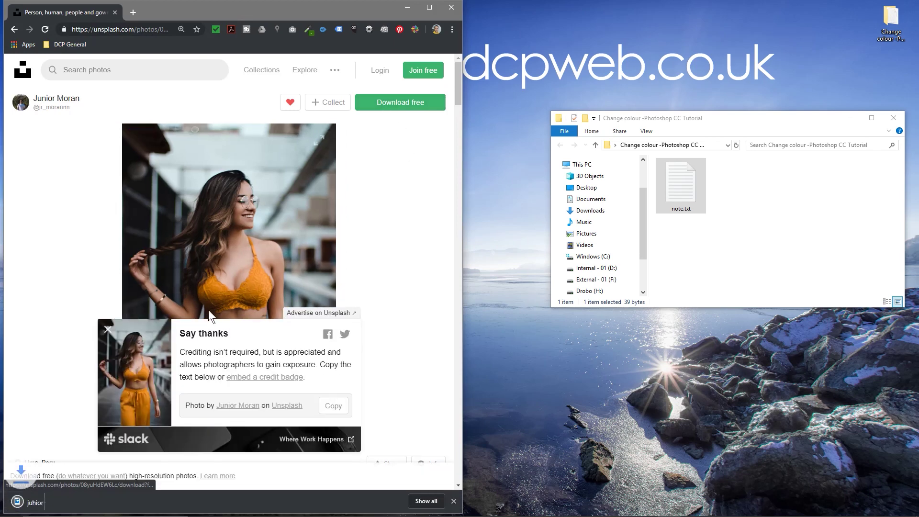
drag(48, 501, 813, 234)
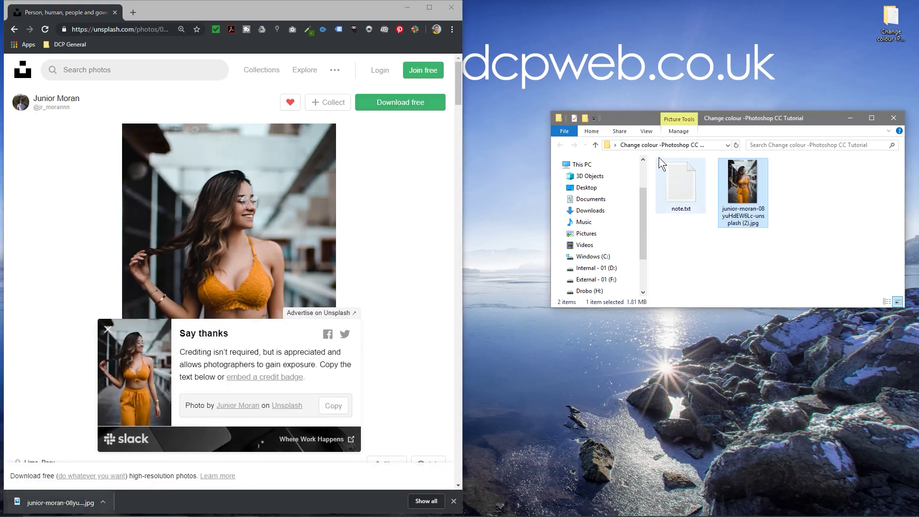
click(452, 8)
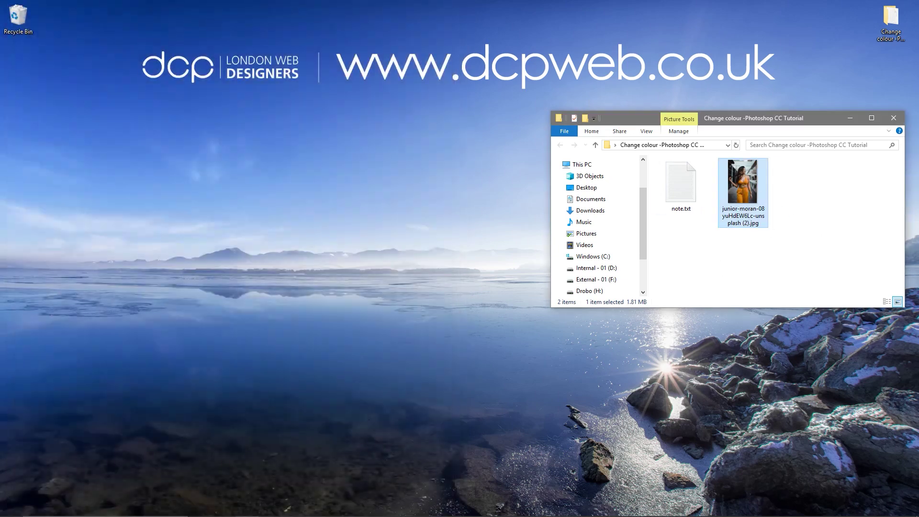
Launch Photoshop CC and open the downloaded junior-moran JPG from the tutorial folder in it.
key(super)
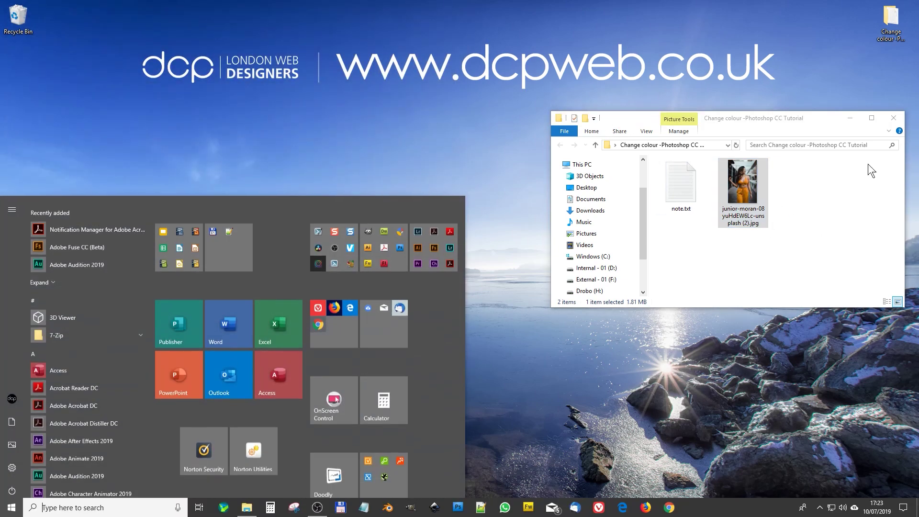
click(435, 253)
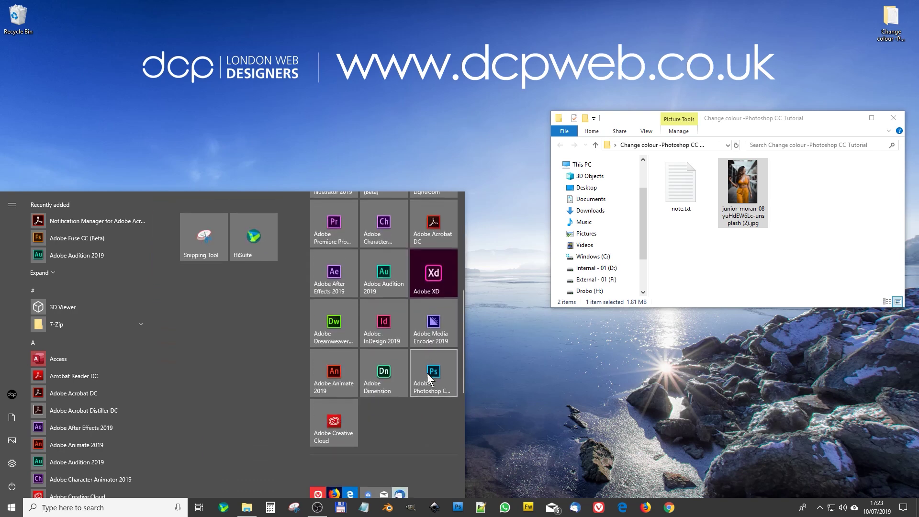
click(426, 373)
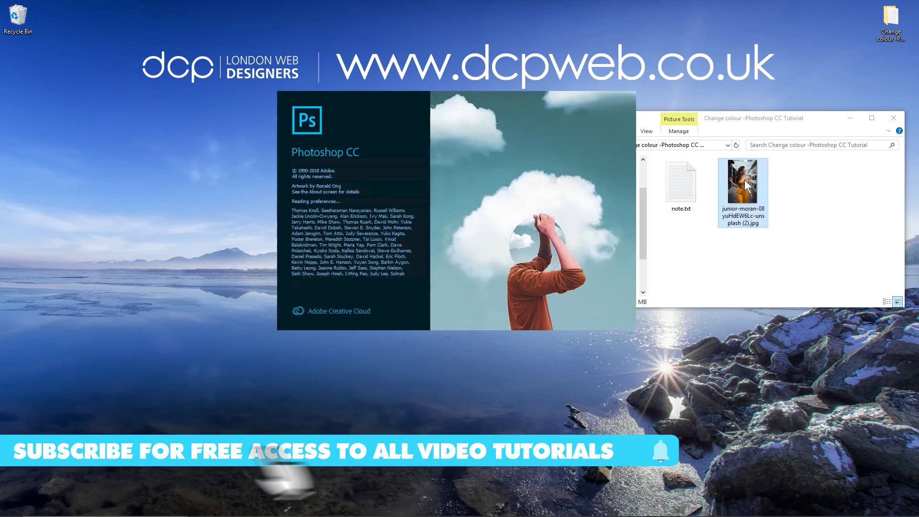
drag(744, 204, 414, 283)
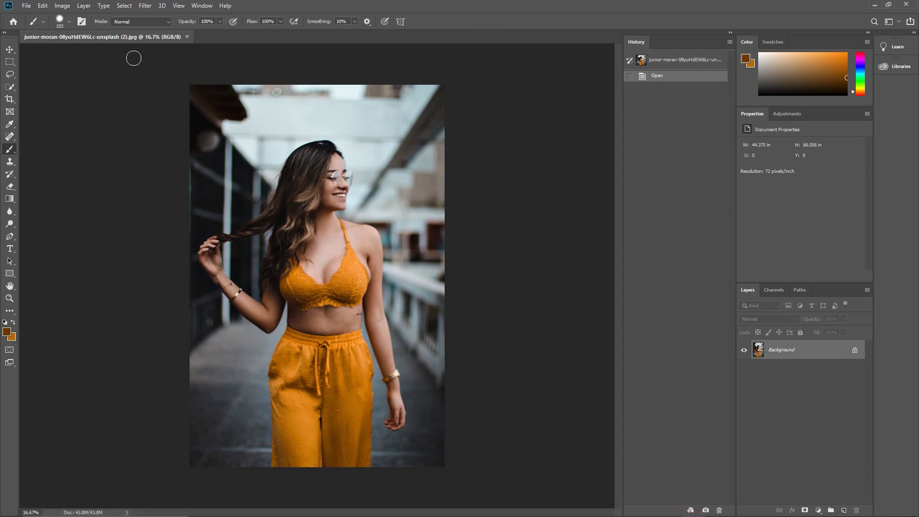
Start a Color Range selection on the photo and place its dialog beside the image.
click(124, 5)
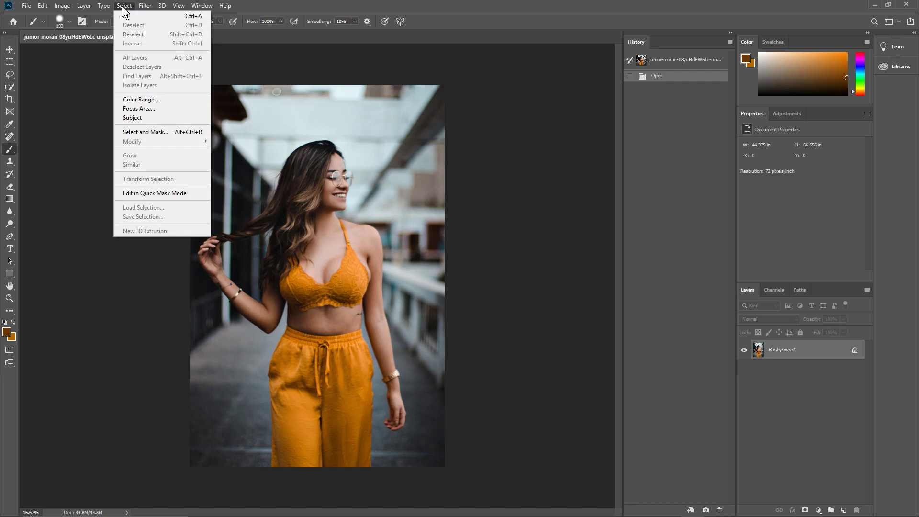
click(139, 100)
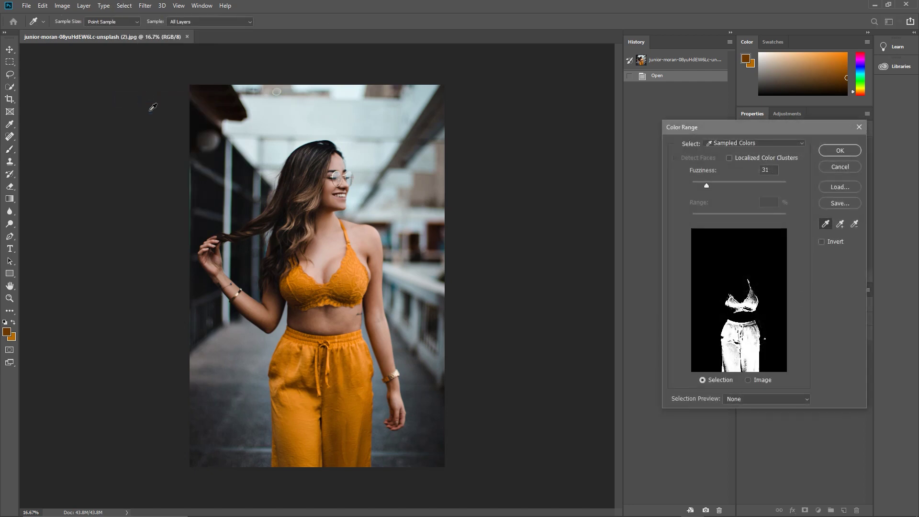
drag(555, 197, 550, 102)
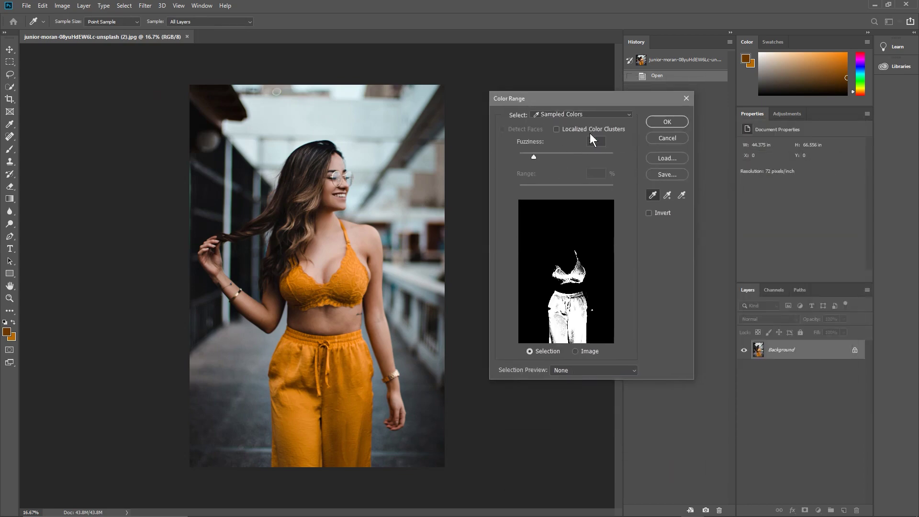
Try the Reds, Greens, Blues, Magentas and Yellows presets for the colour range, and return to Sampled Colors.
click(588, 115)
click(587, 141)
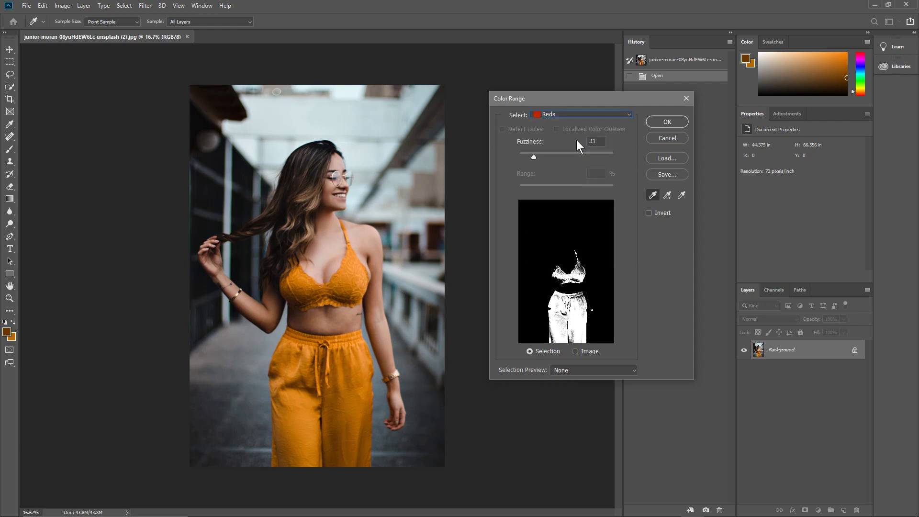
click(576, 119)
click(555, 159)
click(570, 116)
click(569, 179)
click(567, 117)
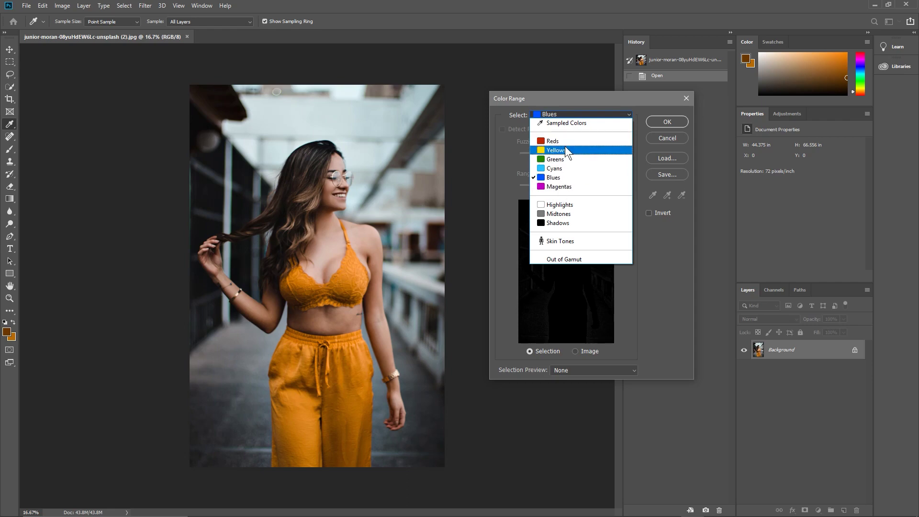
click(564, 187)
click(574, 115)
click(572, 150)
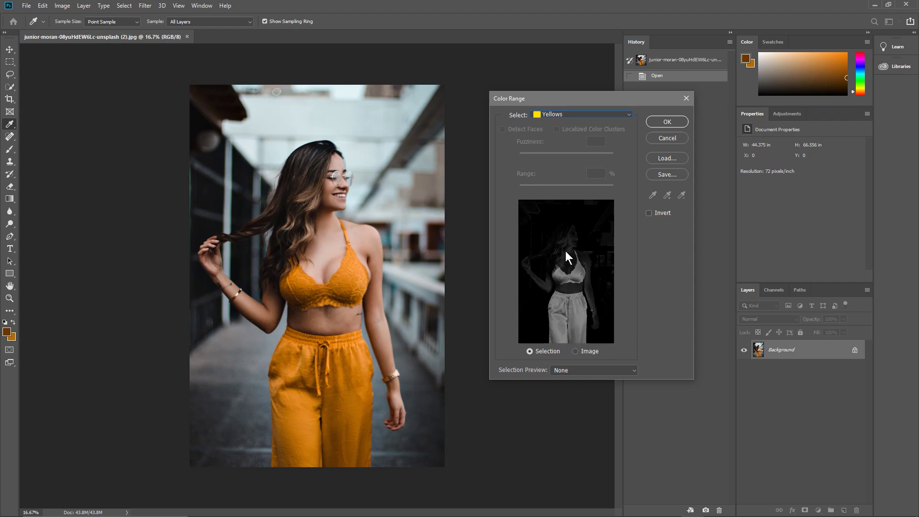
click(580, 116)
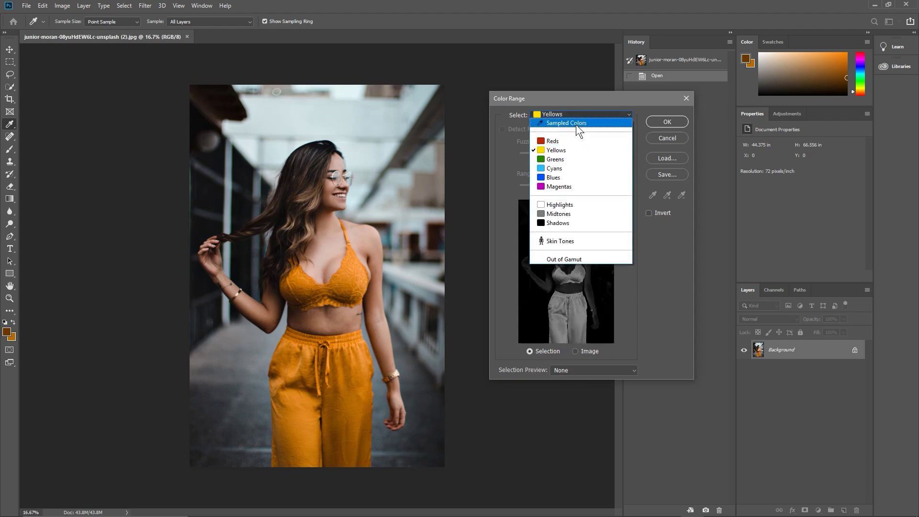
click(579, 124)
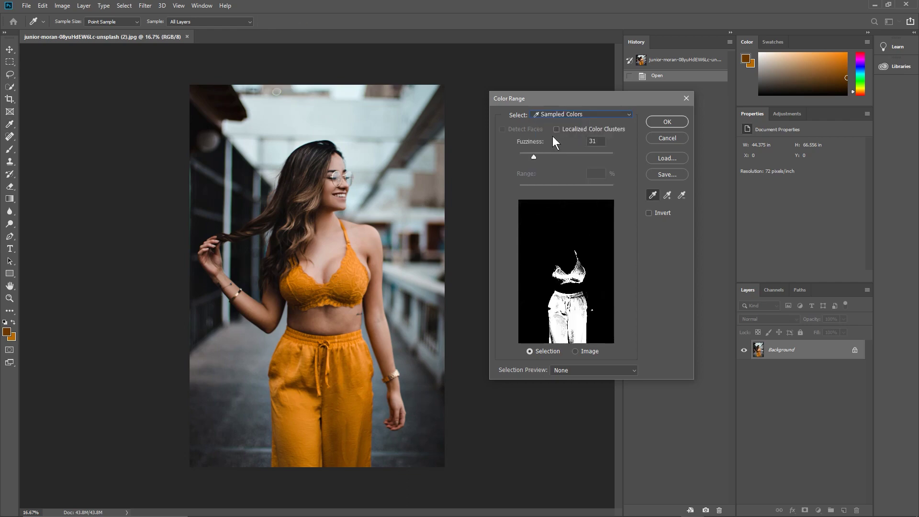
Sample several orange tones on the woman's trousers, ending on the outer thigh, as the base colour of the range.
click(653, 196)
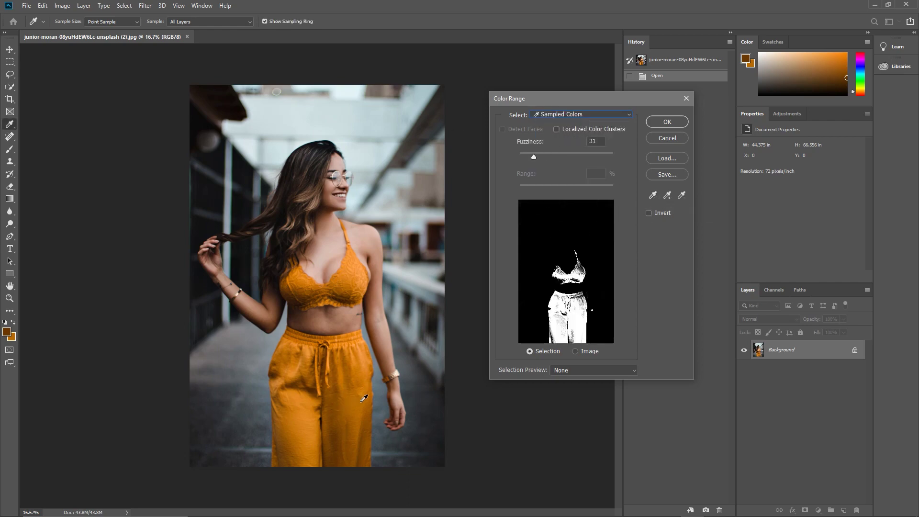
click(356, 402)
click(355, 431)
click(356, 446)
click(355, 451)
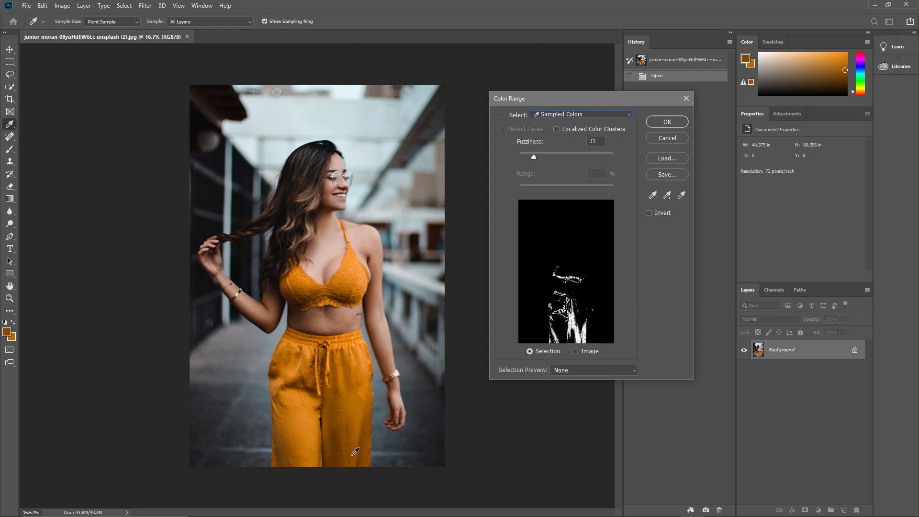
click(366, 398)
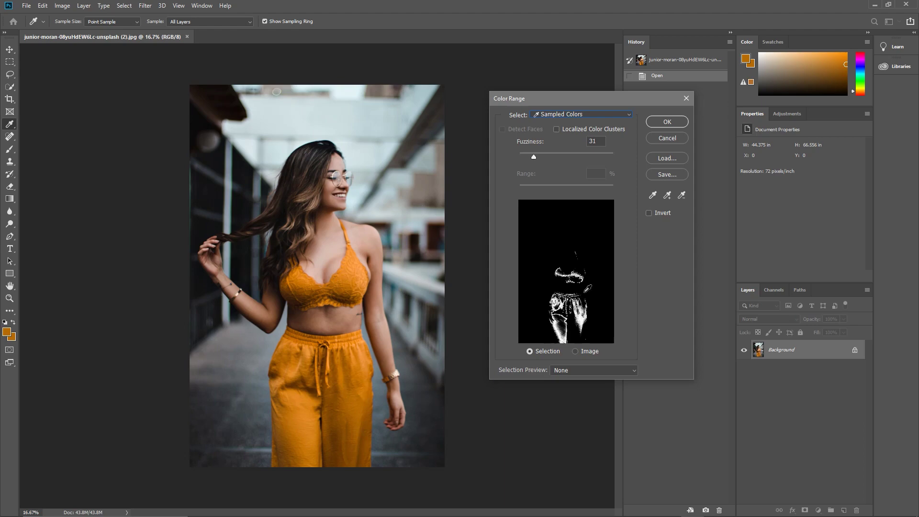
Preview the colour range on the image in Grayscale, and set the selection preview back to None.
click(573, 371)
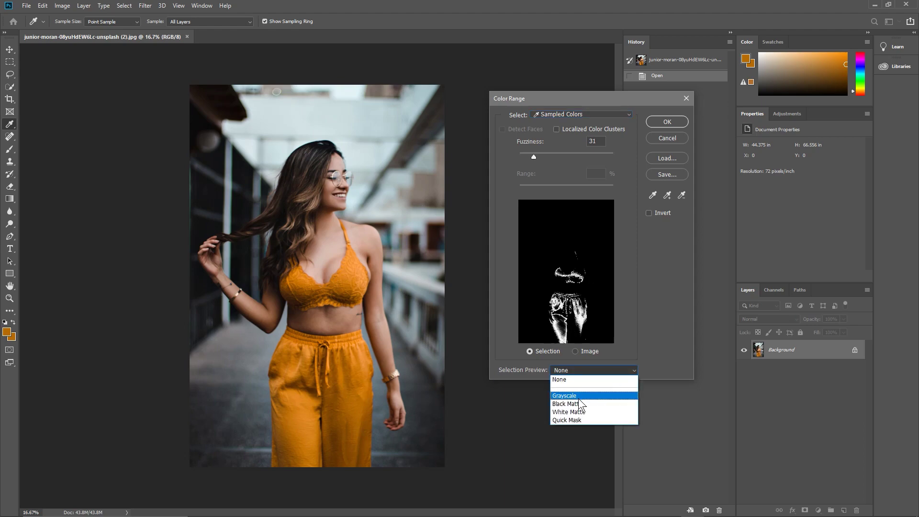
click(574, 378)
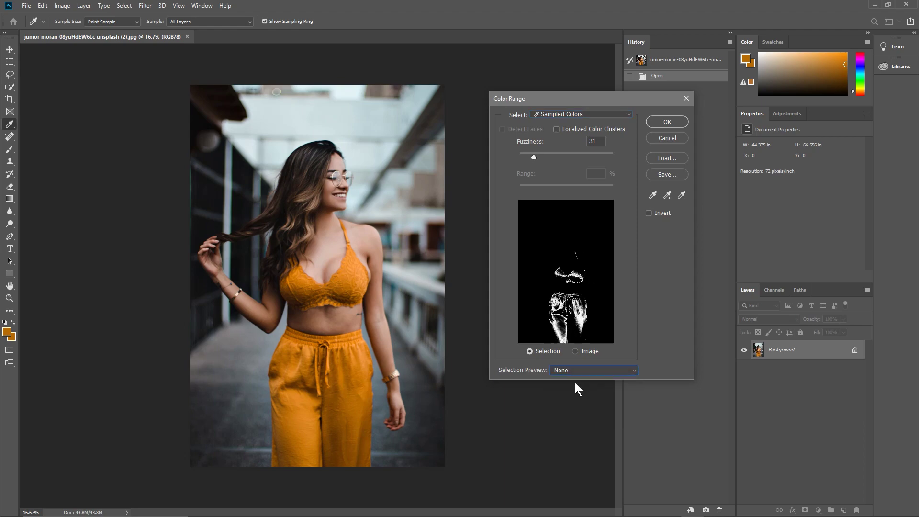
click(574, 370)
click(575, 388)
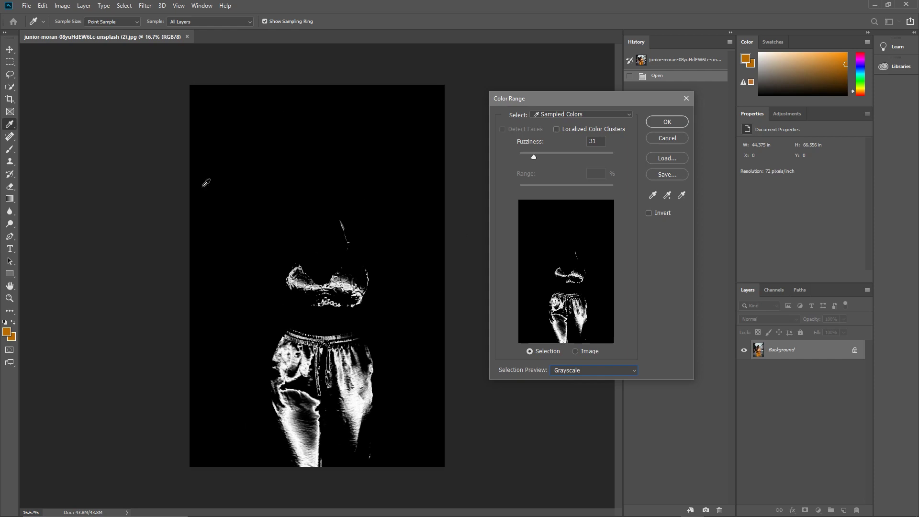
click(583, 369)
click(581, 382)
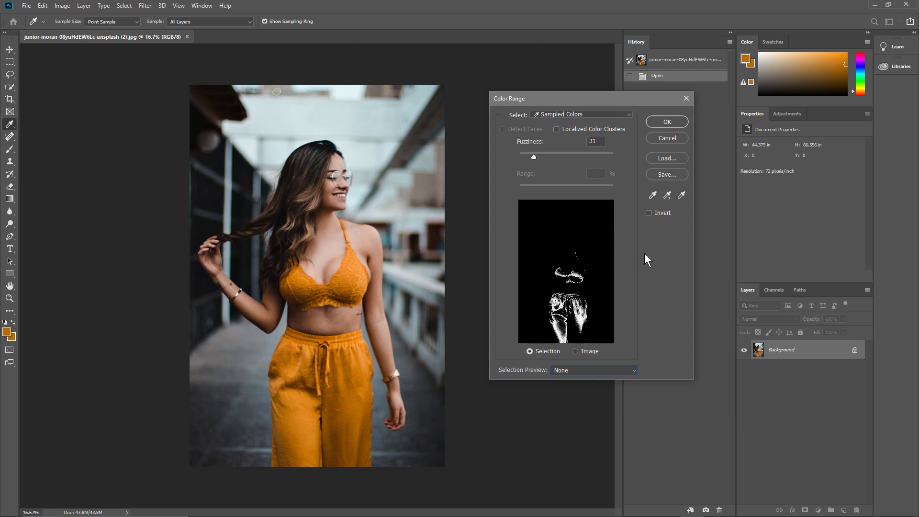
Add orange tones from the upper trousers, the top and both lower trouser legs to the sampled colours.
click(667, 194)
click(358, 361)
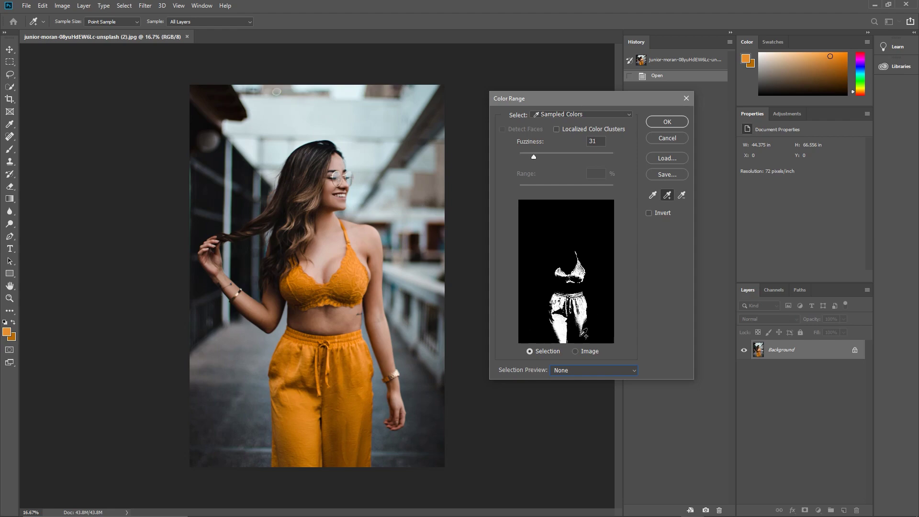
click(307, 288)
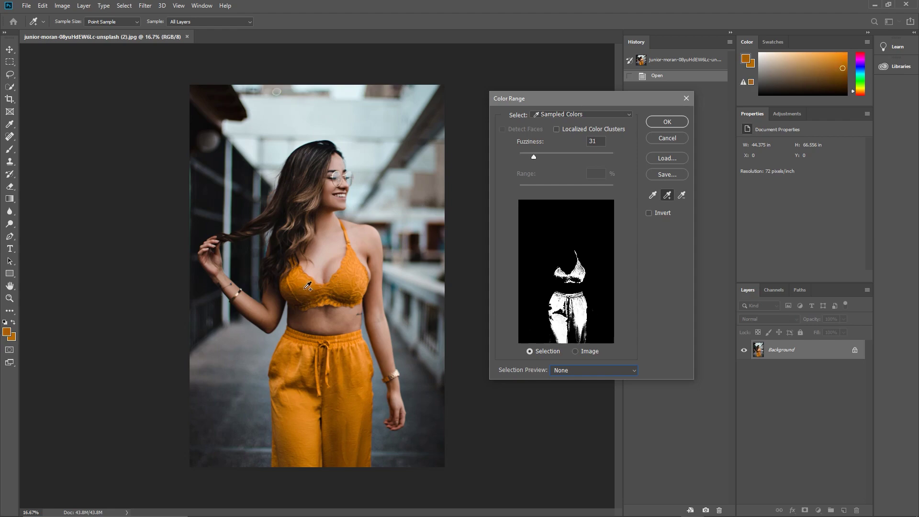
click(292, 452)
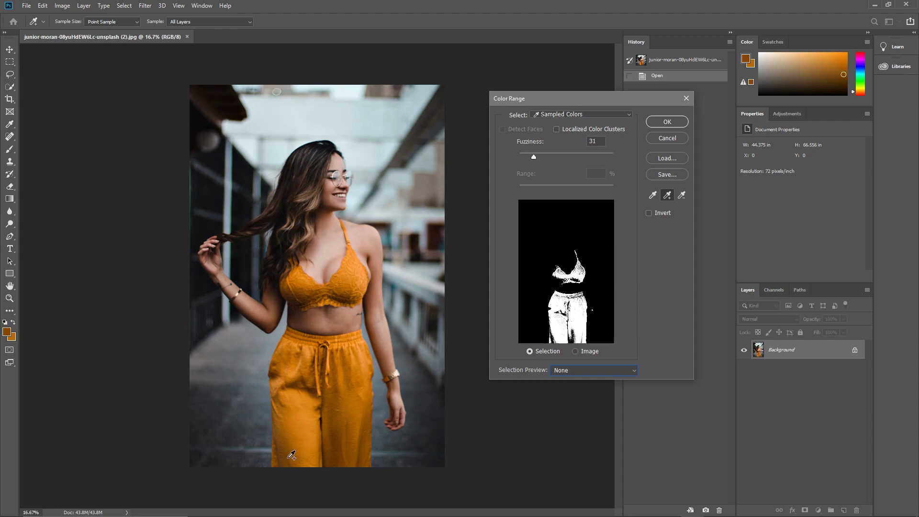
click(287, 457)
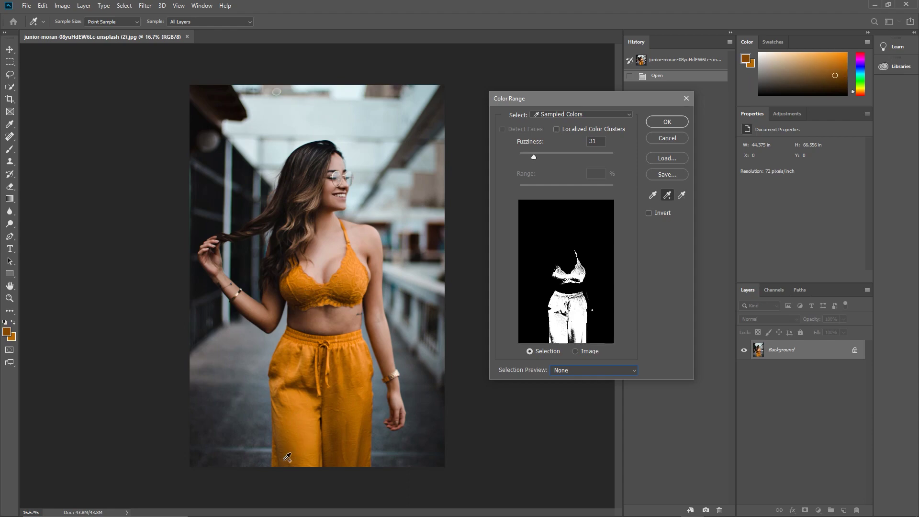
click(337, 451)
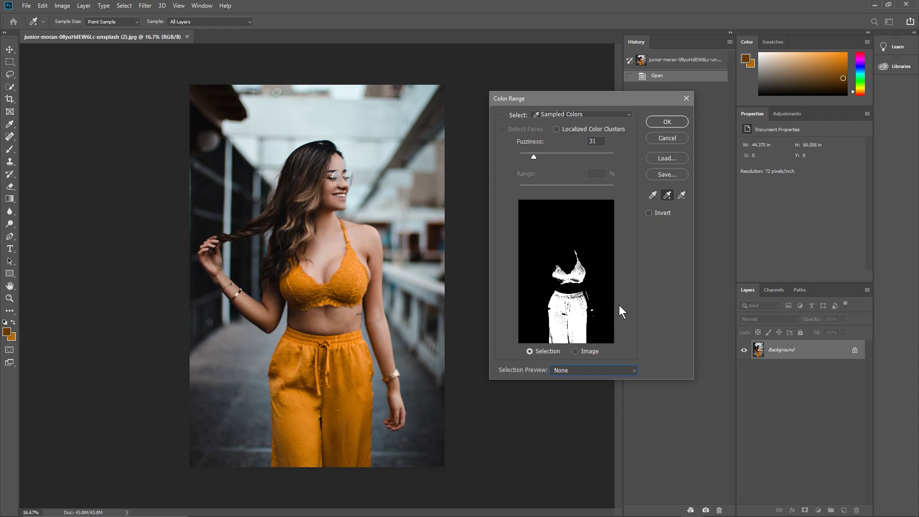
Add the tones beside the drawstring and along the trousers' waistband to the sampled colours.
click(313, 375)
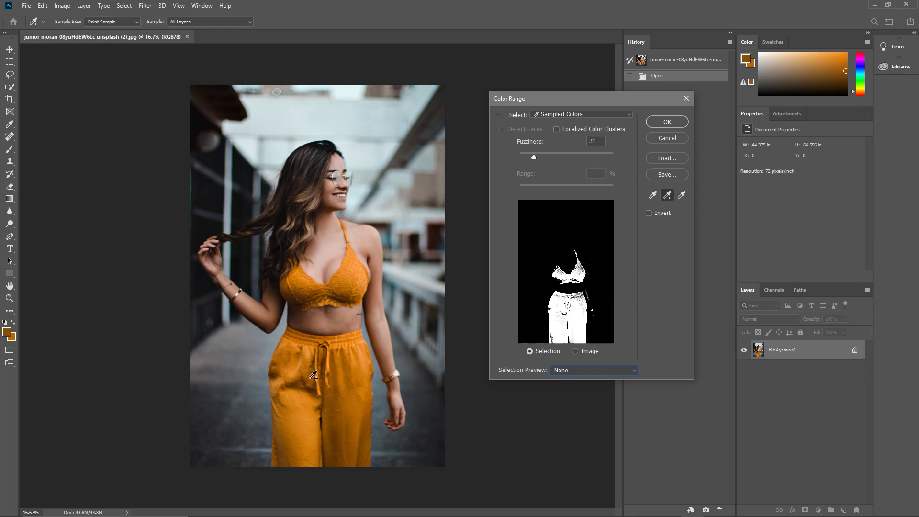
click(349, 348)
click(351, 336)
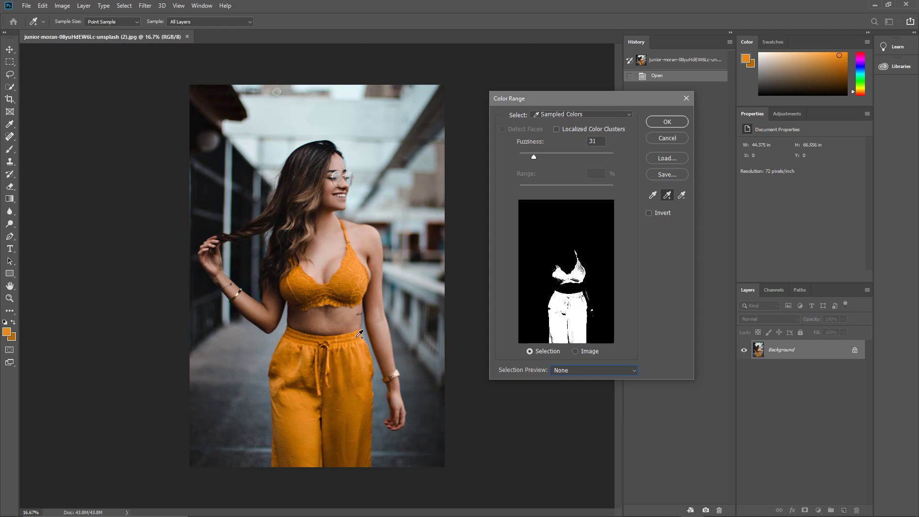
click(360, 333)
Try adding a shadow tone from the top's lower edge, undo that sample and apply the Color Range selection.
click(347, 297)
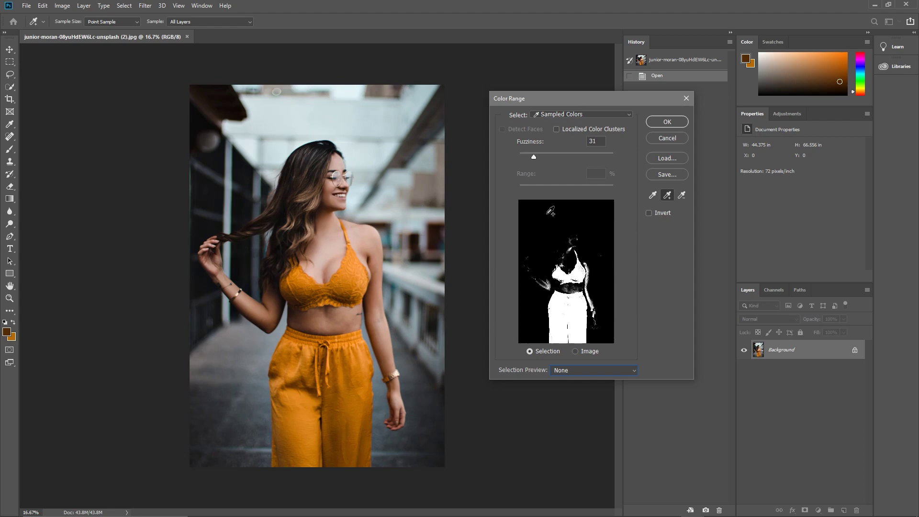
key(ctrl)
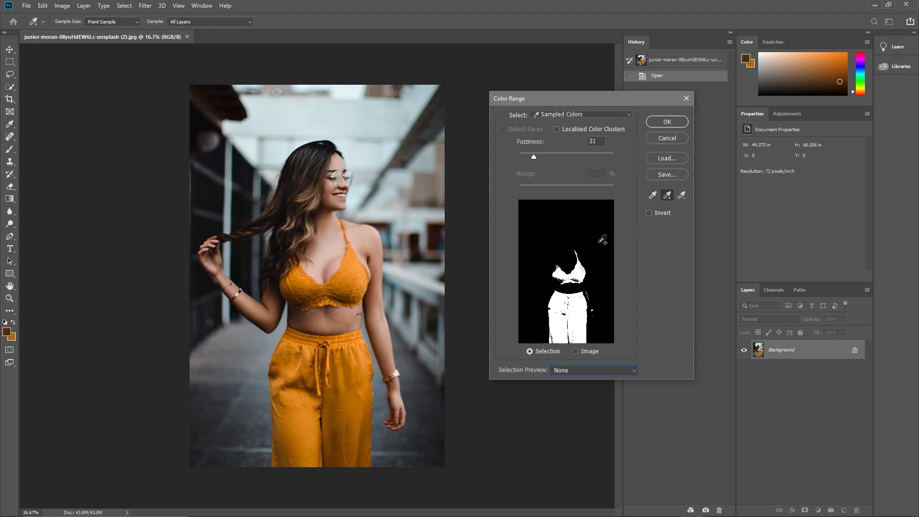
click(667, 122)
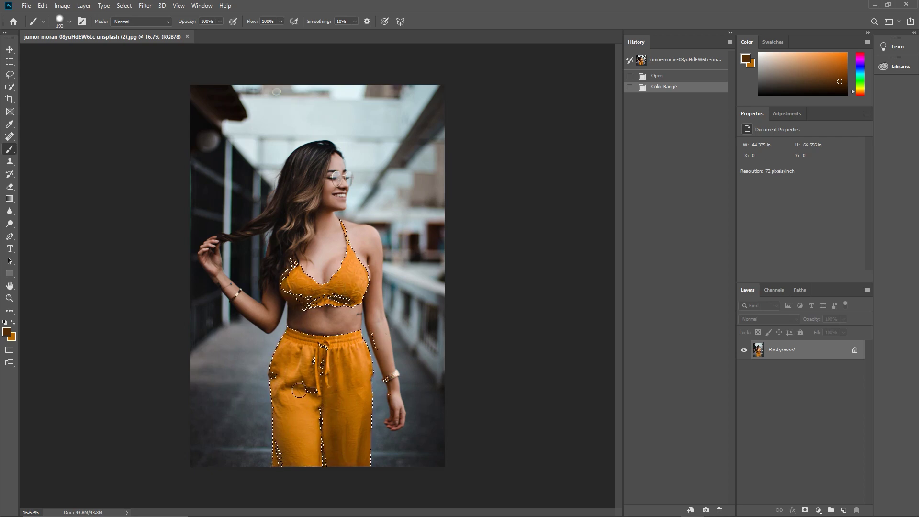
Create a Hue/Saturation adjustment layer masked by the outfit selection, with Normal mode and 100% opacity.
click(85, 5)
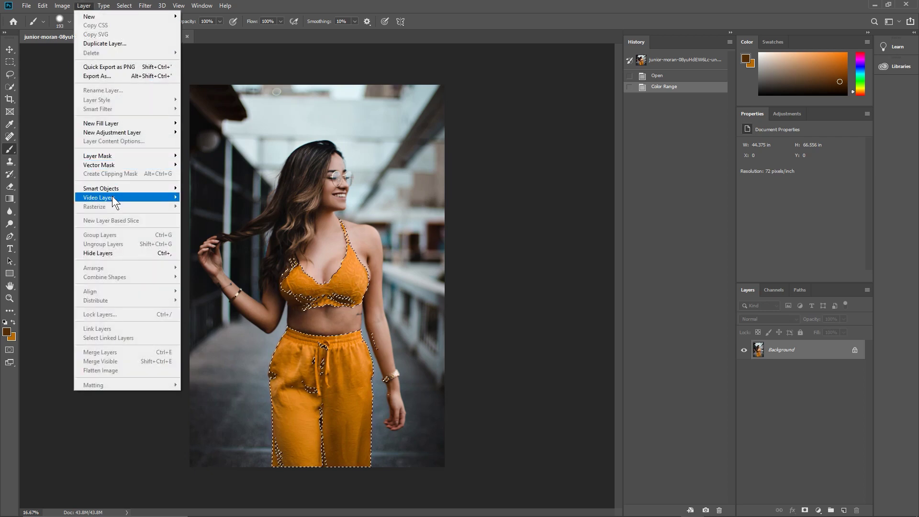
mouse_move(115, 165)
mouse_move(118, 132)
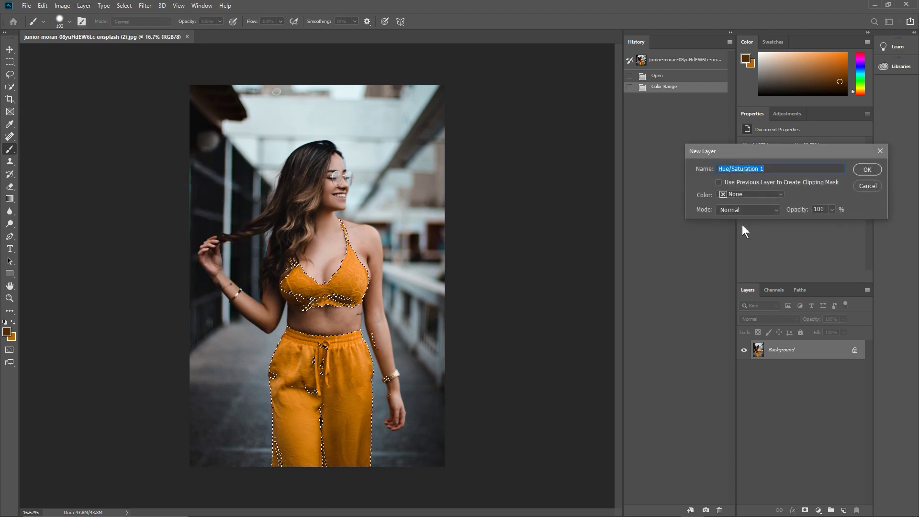
click(866, 170)
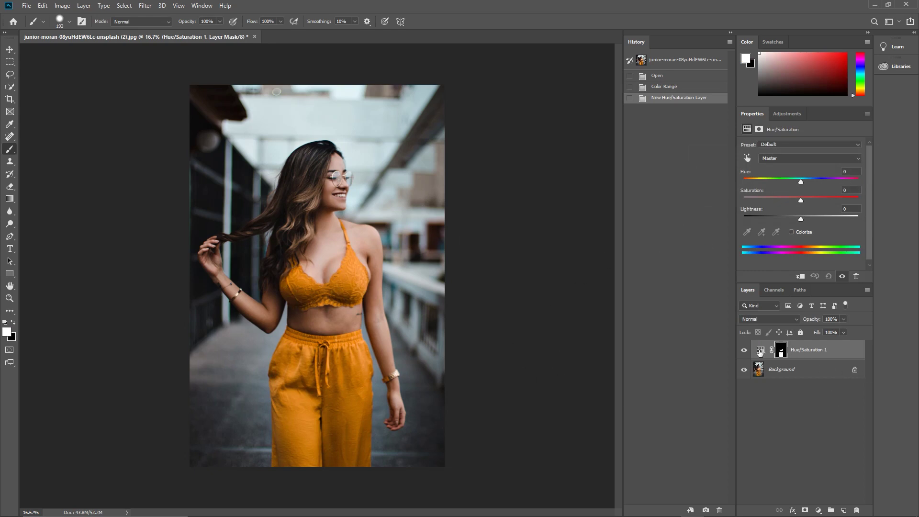
Recolour the outfit yellow-green with Hue +36, Saturation +14 and Lightness -9.
mouse_move(799, 181)
mouse_down()
mouse_move(820, 185)
mouse_move(774, 189)
mouse_move(793, 190)
mouse_up()
drag(848, 204, 793, 223)
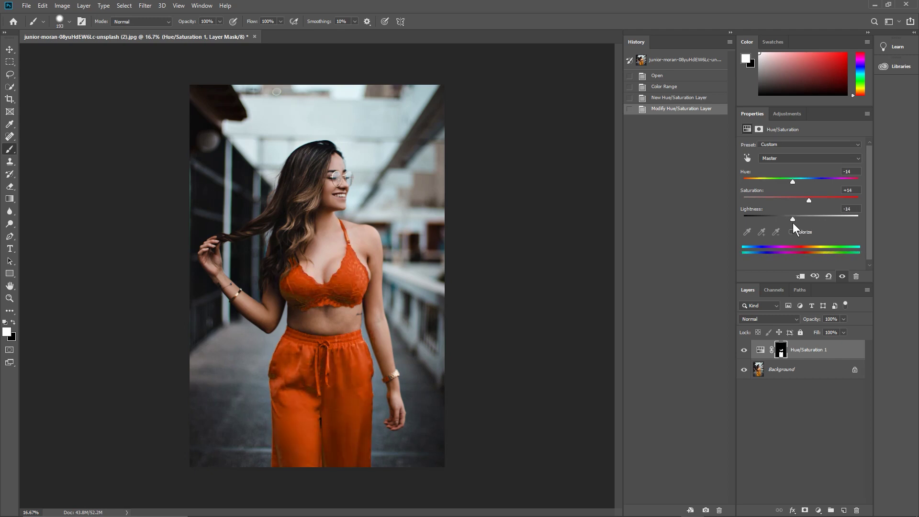
drag(792, 182, 819, 193)
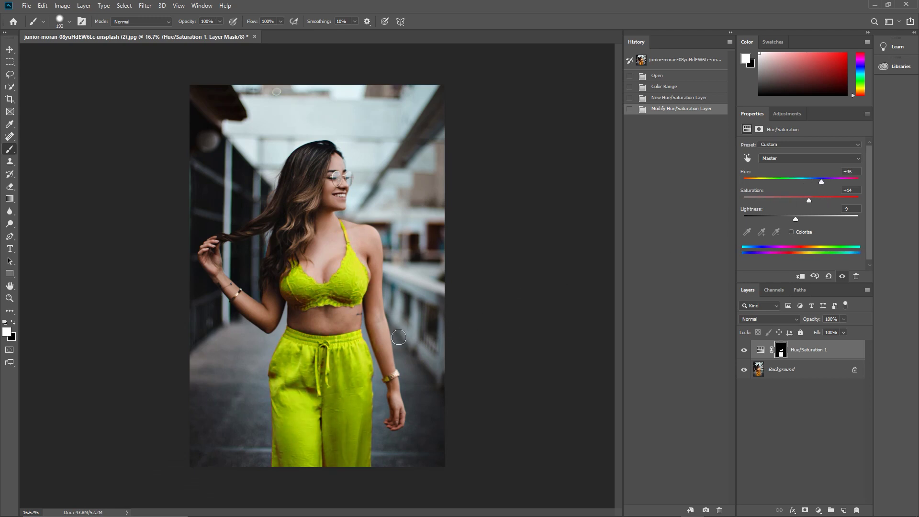
Shift the outfit's hue to -7 for a deeper orange.
scroll(366, 357, up, 5)
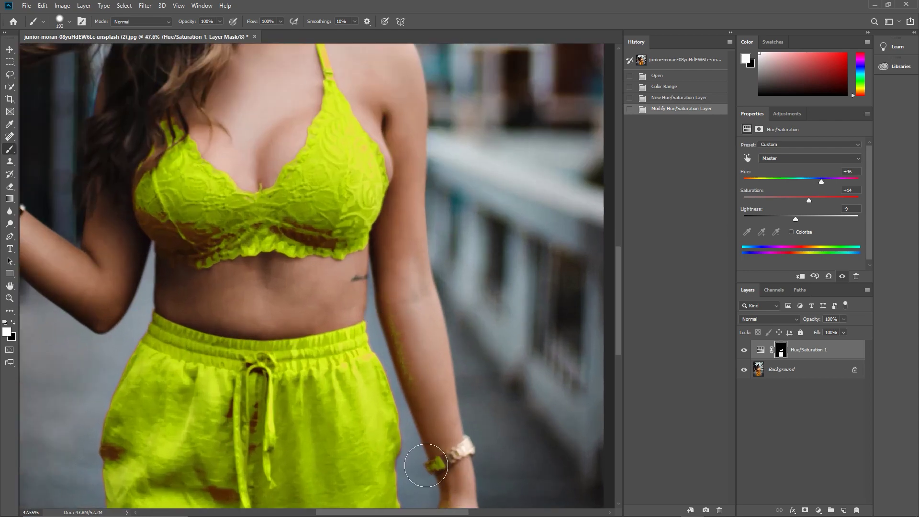
scroll(415, 300, down, 4)
scroll(416, 301, down, 1)
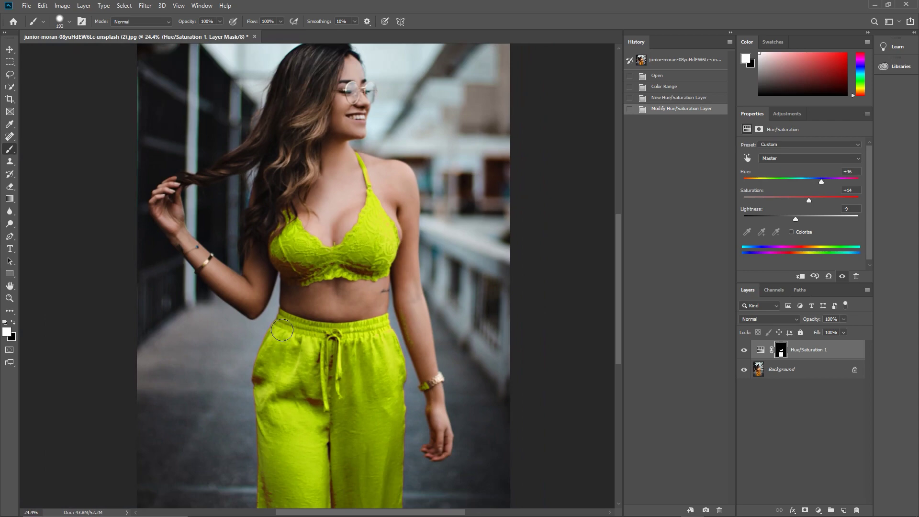
scroll(424, 312, down, 2)
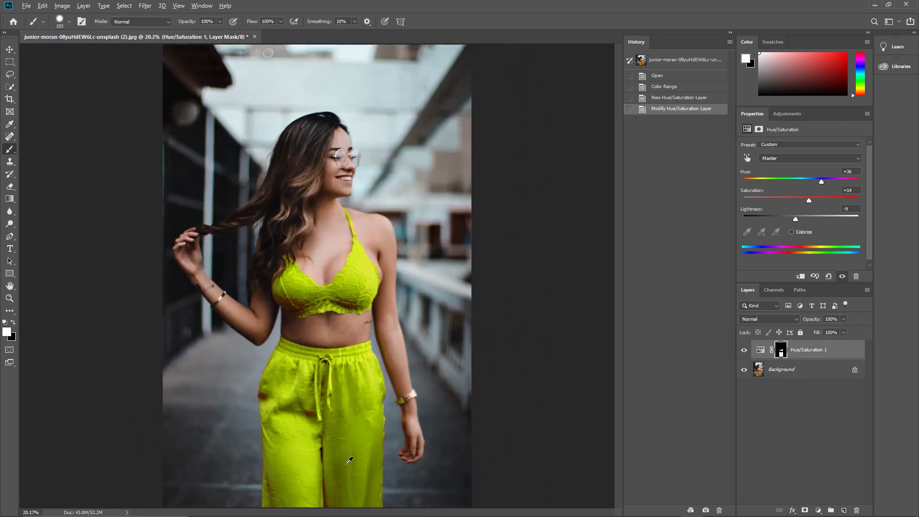
scroll(342, 463, down, 1)
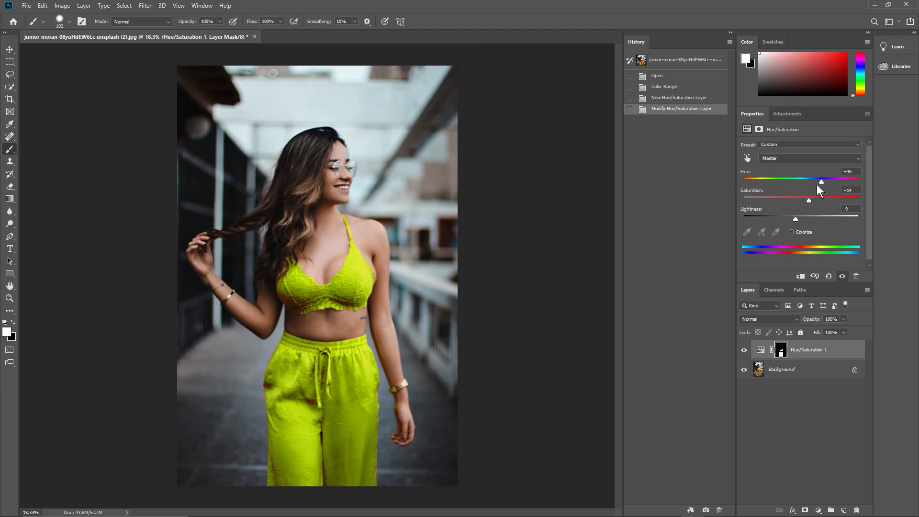
drag(821, 182, 794, 183)
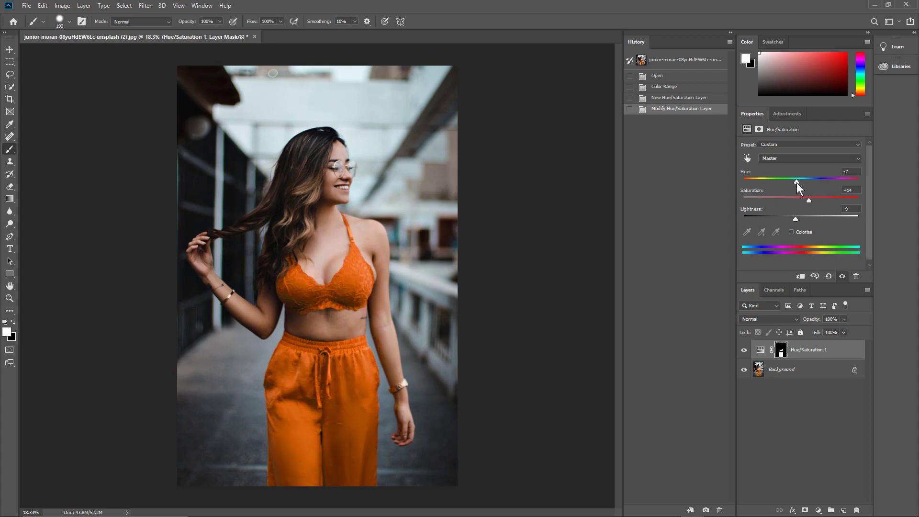
Set the adjustment's Hue to -74 to turn the outfit magenta.
scroll(398, 438, up, 6)
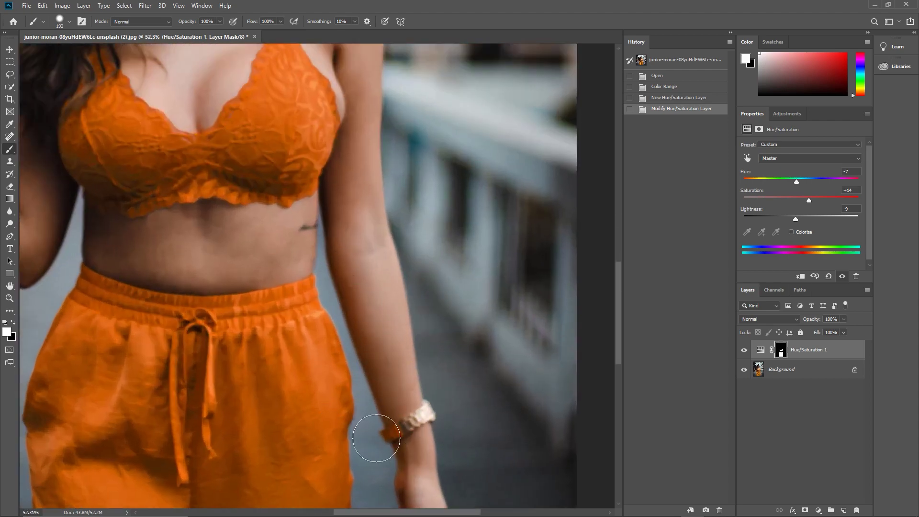
scroll(429, 303, down, 4)
scroll(430, 303, down, 1)
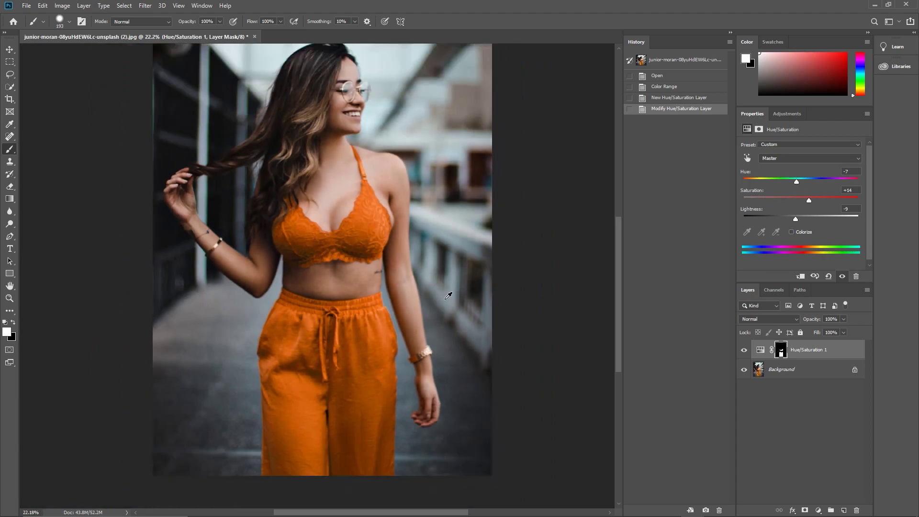
scroll(421, 309, down, 1)
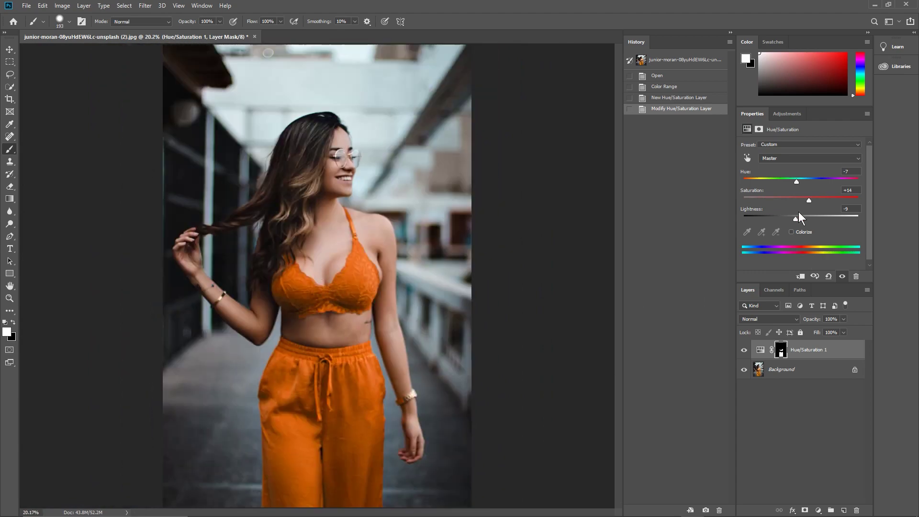
drag(796, 182, 768, 186)
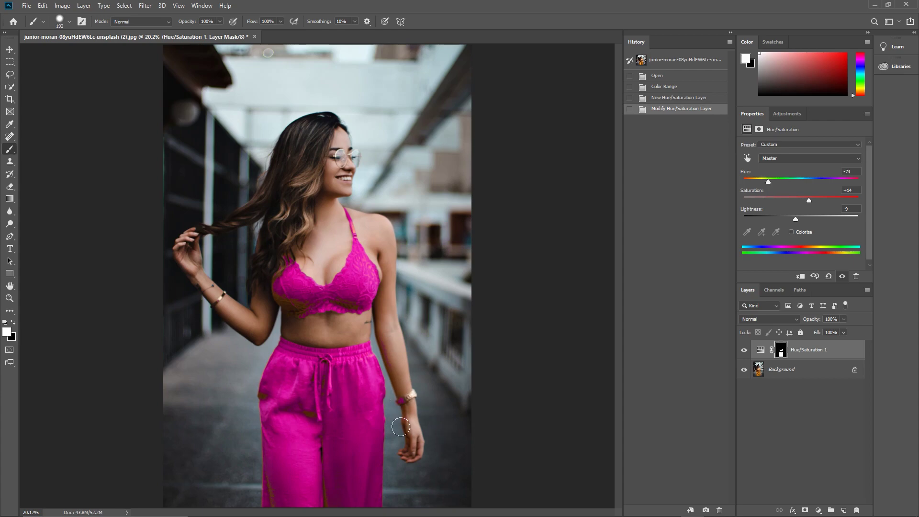
Display the adjustment's layer mask on its own and paint black over stray marks on both arms, the neck and the hair.
alt+click(781, 353)
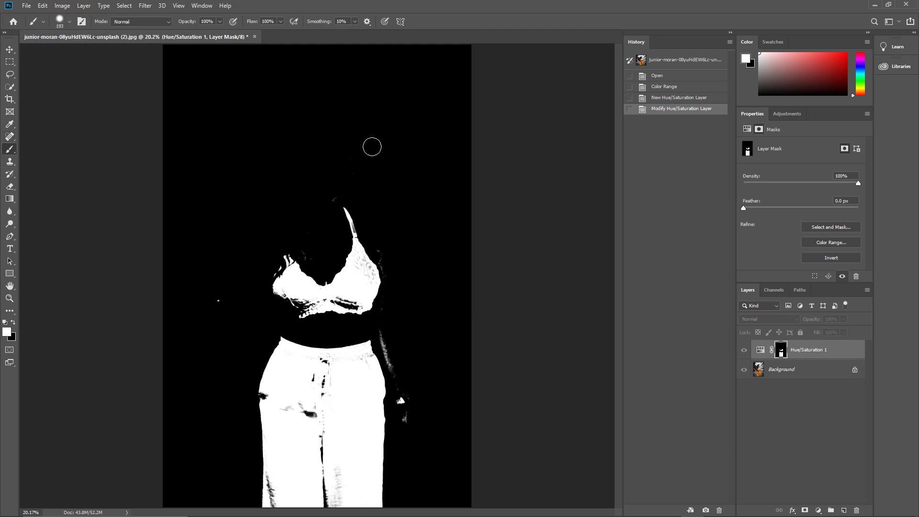
drag(796, 90, 754, 99)
mouse_move(404, 400)
mouse_down()
mouse_move(402, 425)
mouse_move(404, 385)
mouse_move(384, 306)
mouse_up()
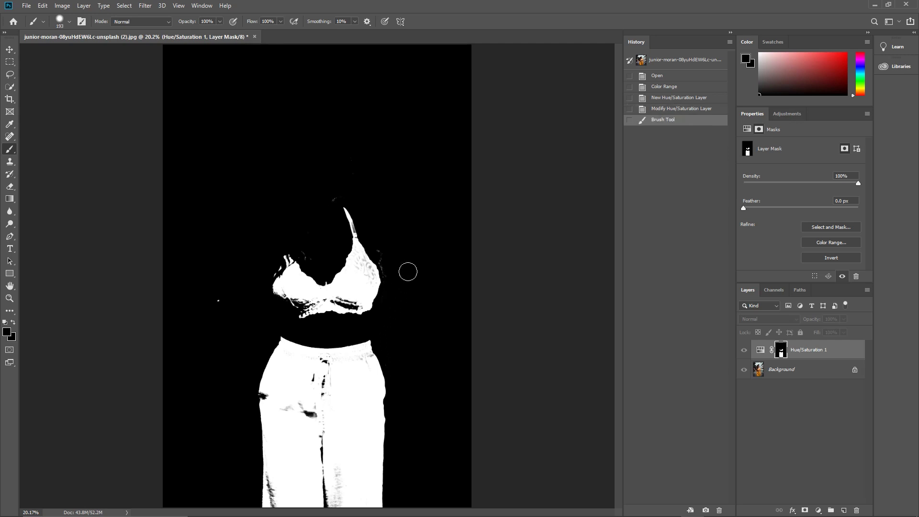
click(384, 252)
click(330, 194)
mouse_move(285, 250)
mouse_down()
mouse_move(308, 257)
mouse_move(291, 250)
mouse_up()
click(219, 299)
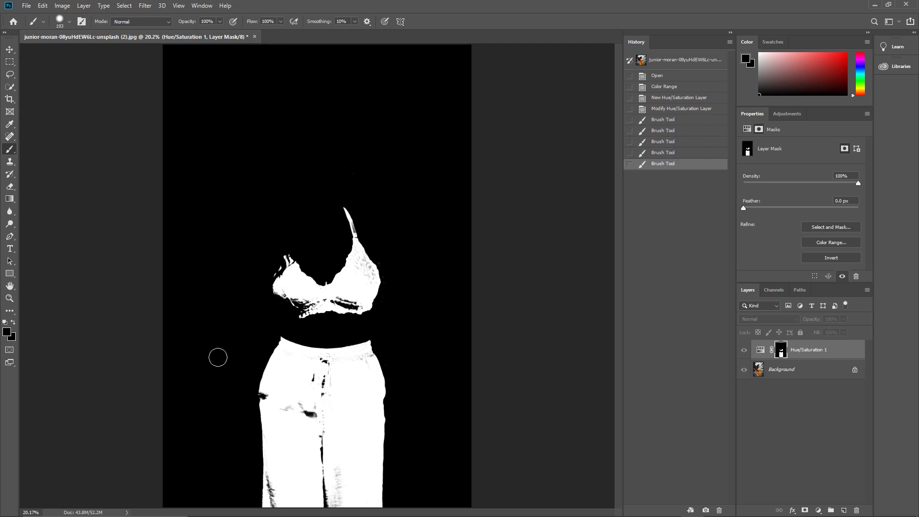
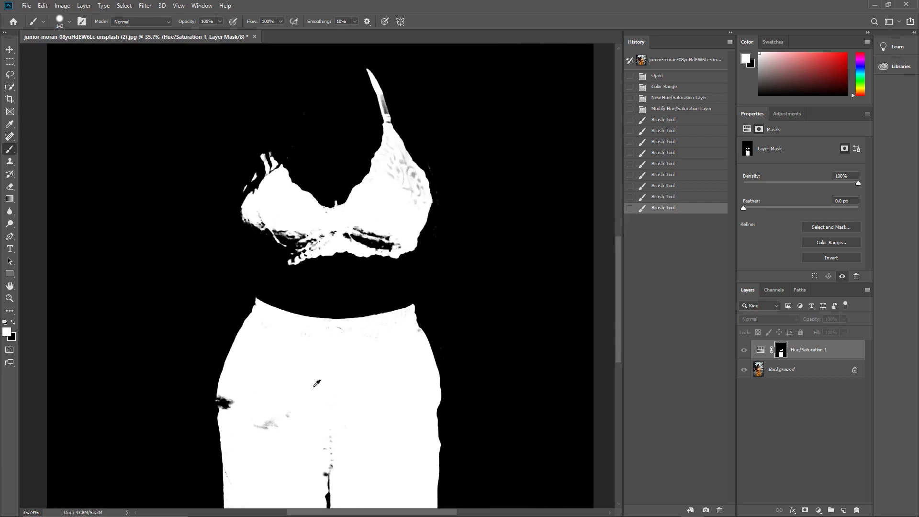
Brush white over the dark patches at the hip, pocket and upper part of the trousers in the mask.
mouse_move(378, 278)
mouse_down()
mouse_move(275, 284)
mouse_move(215, 289)
mouse_up()
mouse_move(143, 429)
mouse_down()
mouse_move(129, 417)
mouse_move(139, 421)
mouse_up()
mouse_move(231, 464)
mouse_down()
mouse_move(206, 475)
mouse_move(250, 458)
mouse_move(367, 464)
mouse_move(345, 474)
mouse_move(383, 432)
mouse_up()
mouse_move(485, 272)
mouse_down()
mouse_move(492, 258)
mouse_move(496, 277)
mouse_move(540, 271)
mouse_up()
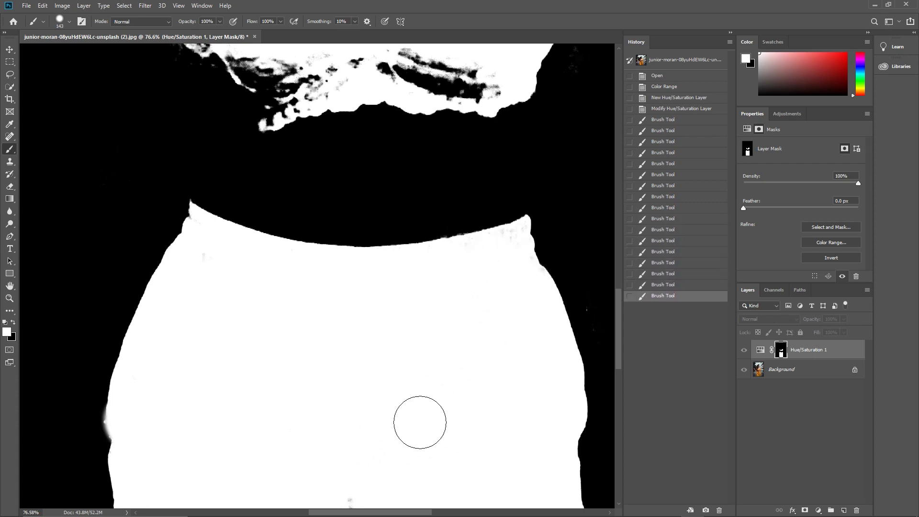
Paint white over the grey specks below the waistband, at the top of the centre seam and along the left trouser leg.
scroll(388, 371, down, 5)
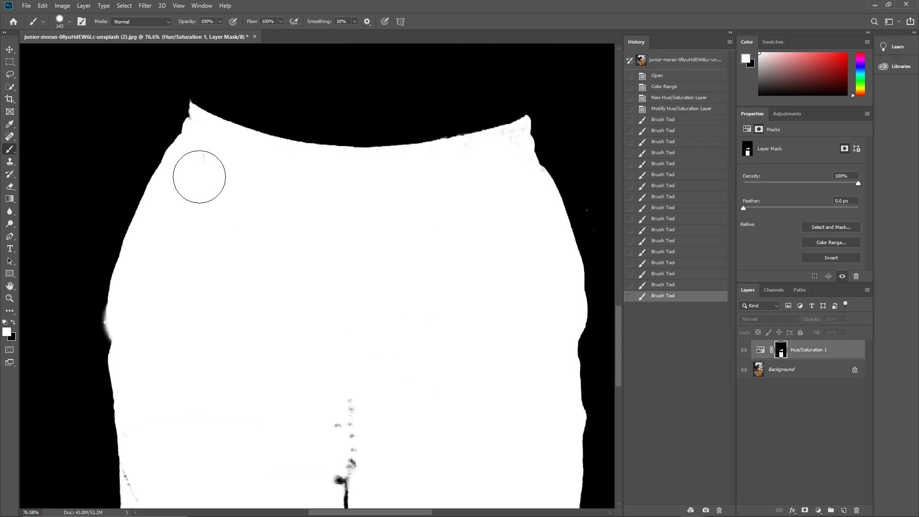
drag(195, 176, 215, 193)
scroll(359, 380, down, 3)
mouse_move(356, 377)
mouse_down()
mouse_move(309, 414)
mouse_move(320, 419)
mouse_move(304, 431)
mouse_up()
scroll(249, 411, down, 3)
mouse_move(150, 378)
mouse_down()
mouse_move(152, 367)
mouse_move(158, 382)
mouse_up()
Fill the grey shadow streaks on both lower trouser legs with white, leaving the gap between the legs black.
scroll(174, 416, down, 10)
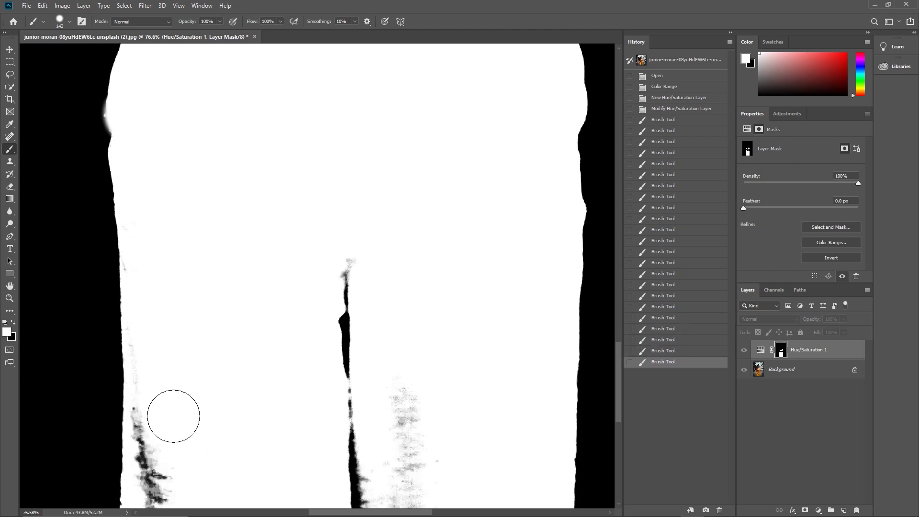
mouse_move(154, 343)
mouse_down()
mouse_move(164, 449)
mouse_move(153, 254)
mouse_up()
mouse_move(417, 334)
mouse_down()
mouse_move(466, 333)
mouse_move(405, 312)
mouse_move(408, 464)
mouse_move(409, 418)
mouse_move(403, 407)
mouse_move(396, 438)
mouse_move(386, 401)
mouse_move(392, 440)
mouse_move(453, 425)
mouse_move(463, 390)
mouse_move(448, 389)
mouse_move(498, 456)
mouse_move(479, 407)
mouse_up()
scroll(395, 195, up, 1)
drag(366, 191, 365, 181)
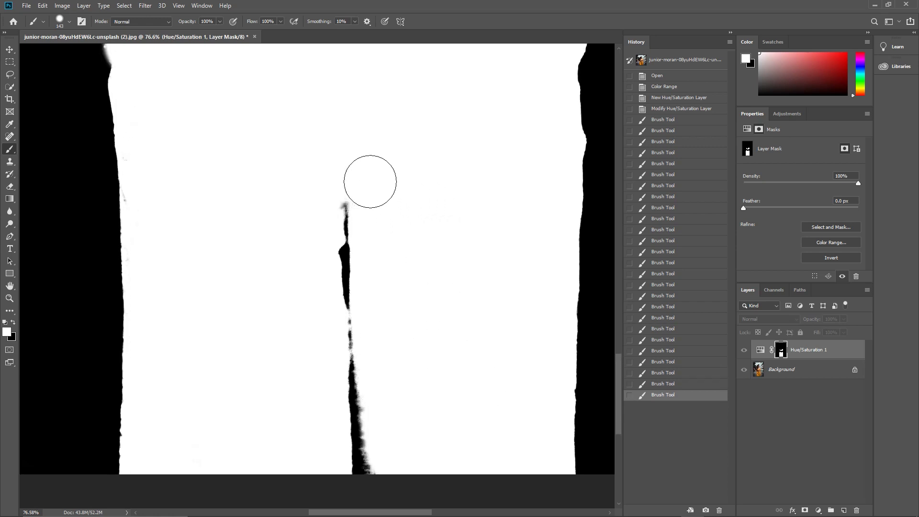
Clean the faint grey marks on the waistband's right side with white.
scroll(488, 322, up, 8)
scroll(279, 273, up, 7)
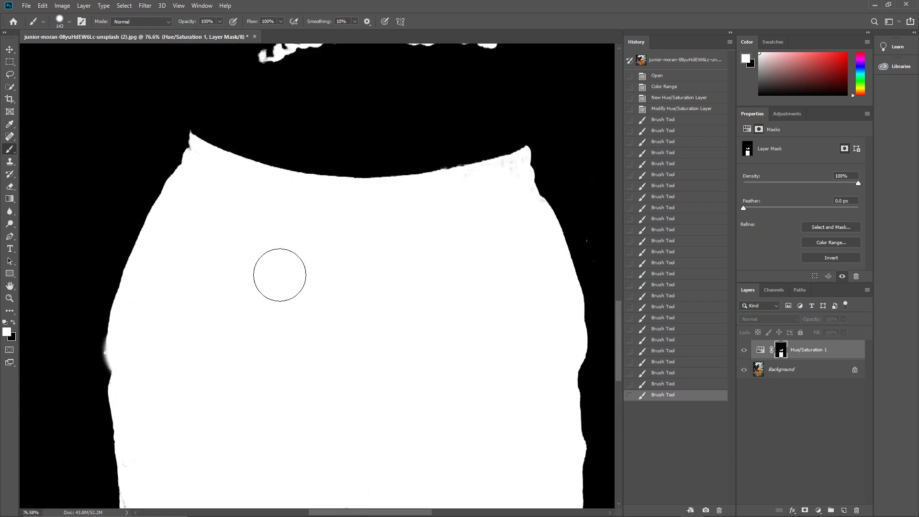
mouse_move(472, 261)
mouse_down()
mouse_move(503, 225)
mouse_move(440, 246)
mouse_up()
Paint white over the grey lace pattern on the top's right cup and the specks near its centre.
scroll(373, 296, up, 4)
scroll(380, 291, up, 4)
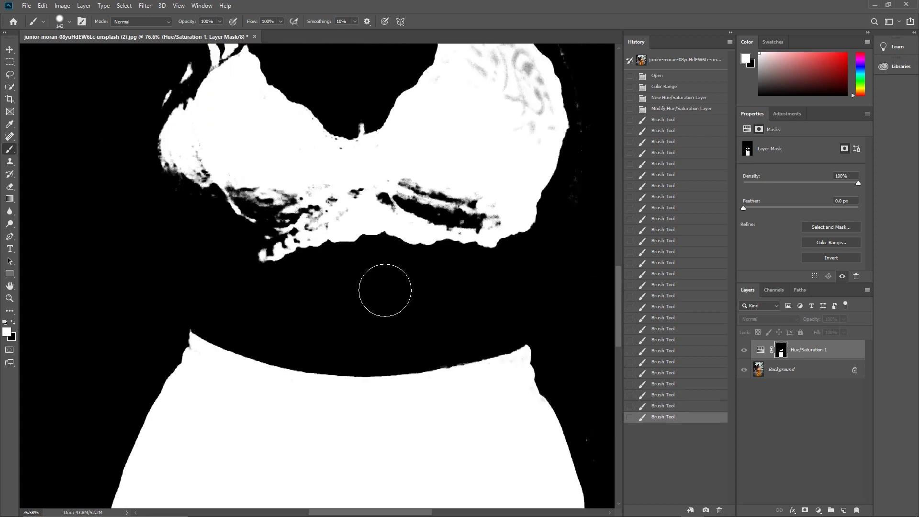
scroll(448, 229, up, 2)
mouse_move(518, 170)
mouse_down()
mouse_move(532, 198)
mouse_move(503, 140)
mouse_move(517, 146)
mouse_move(492, 112)
mouse_move(481, 106)
mouse_move(478, 121)
mouse_move(477, 100)
mouse_move(452, 155)
mouse_up()
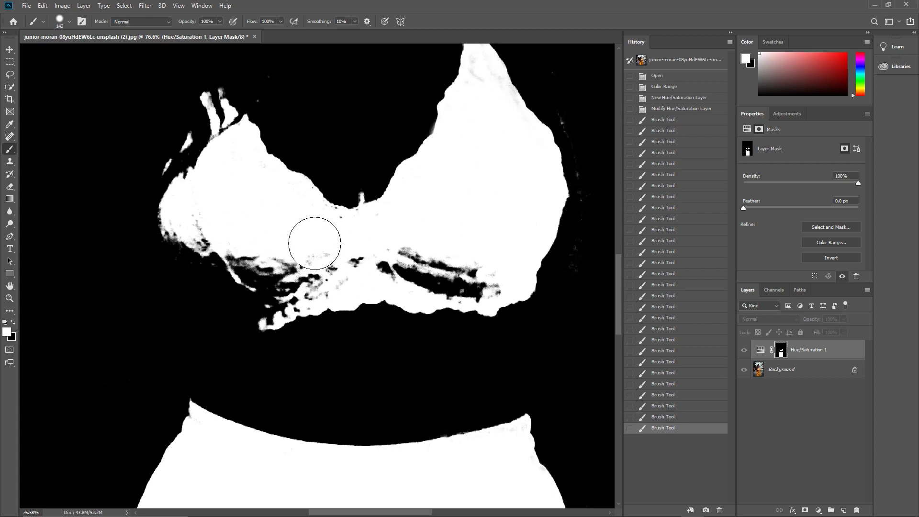
click(310, 260)
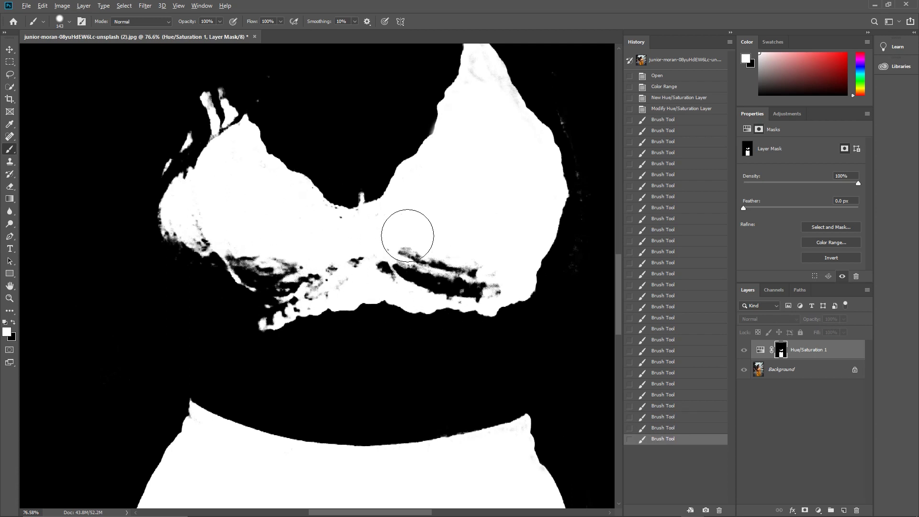
Paint black over the stray specks to the right of the top and above its left cup.
scroll(410, 233, down, 2)
scroll(409, 237, up, 2)
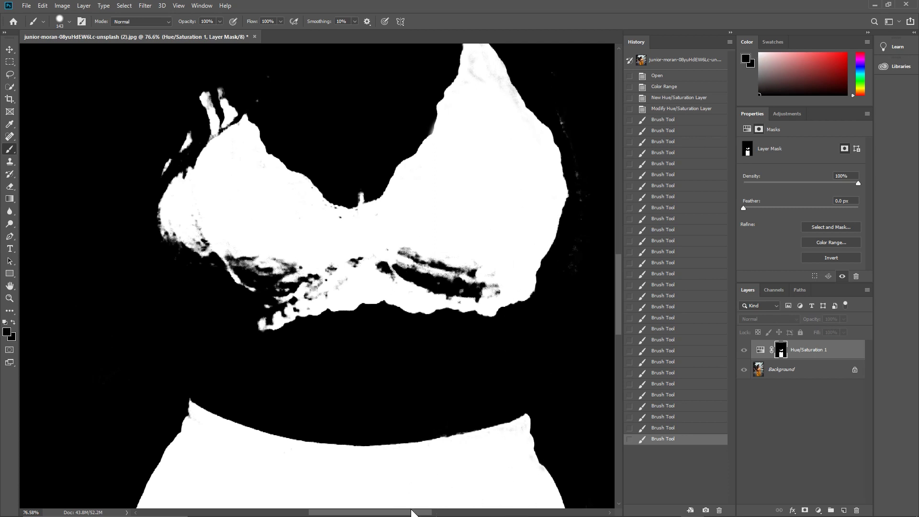
scroll(411, 512, right, 4)
mouse_move(412, 226)
mouse_down()
mouse_move(412, 156)
mouse_move(382, 77)
mouse_up()
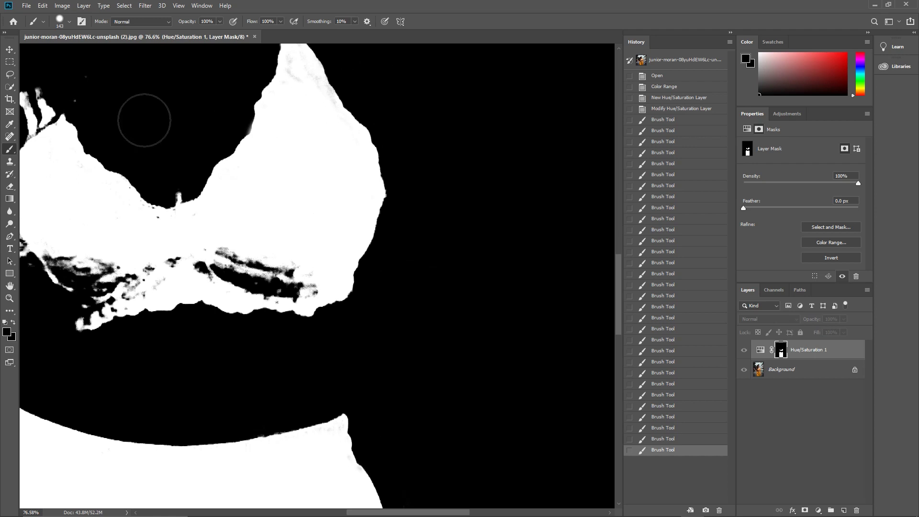
click(88, 93)
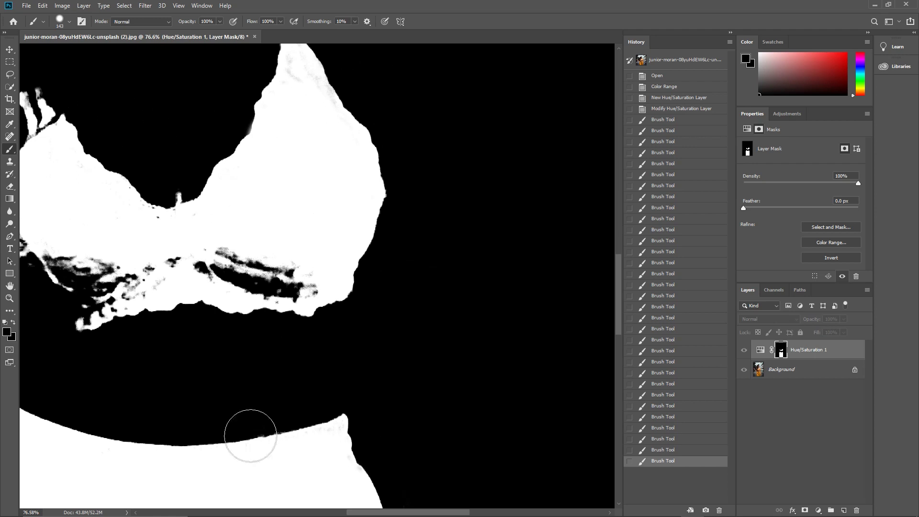
Examine the mask's left side, the trouser edges and the whole outfit silhouette for remaining stray spots.
drag(416, 515, 325, 513)
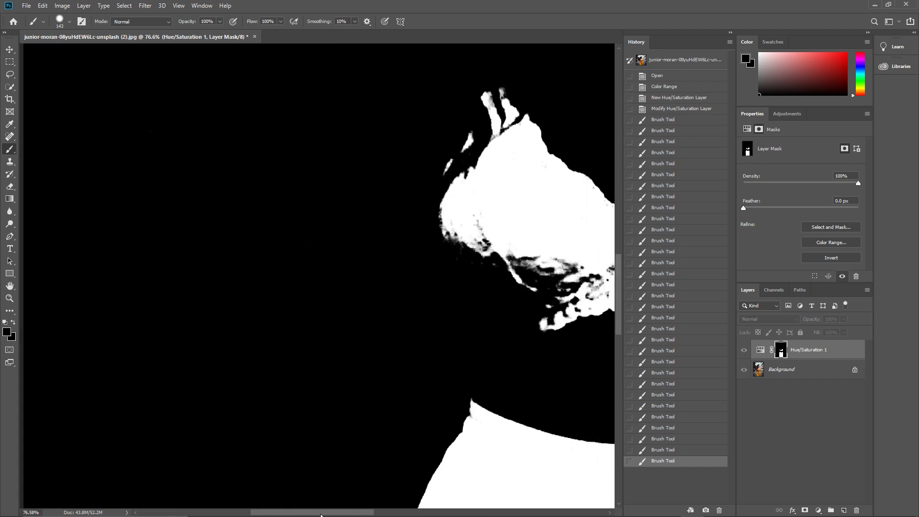
scroll(357, 421, down, 10)
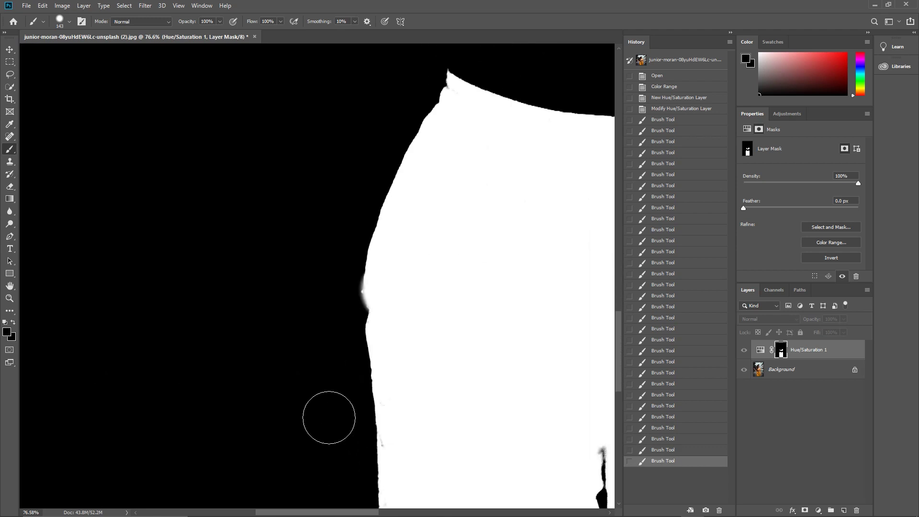
scroll(339, 409, down, 2)
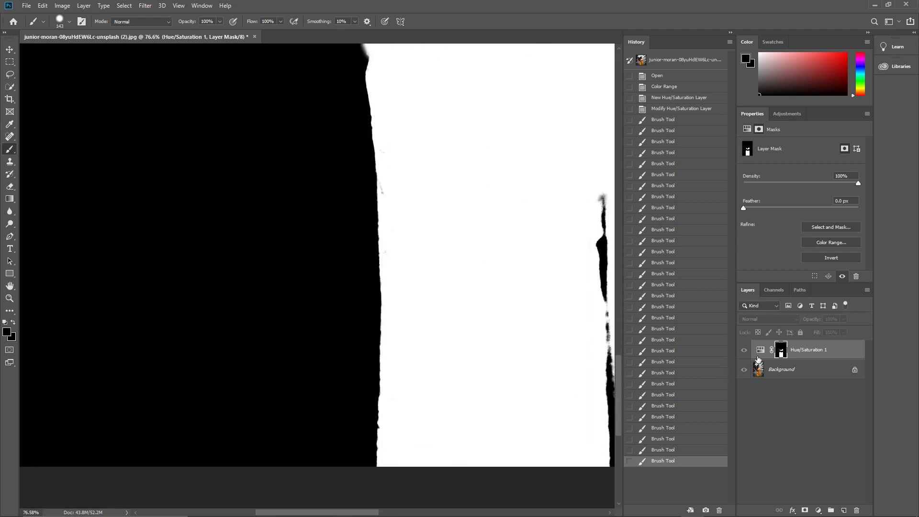
scroll(524, 342, down, 4)
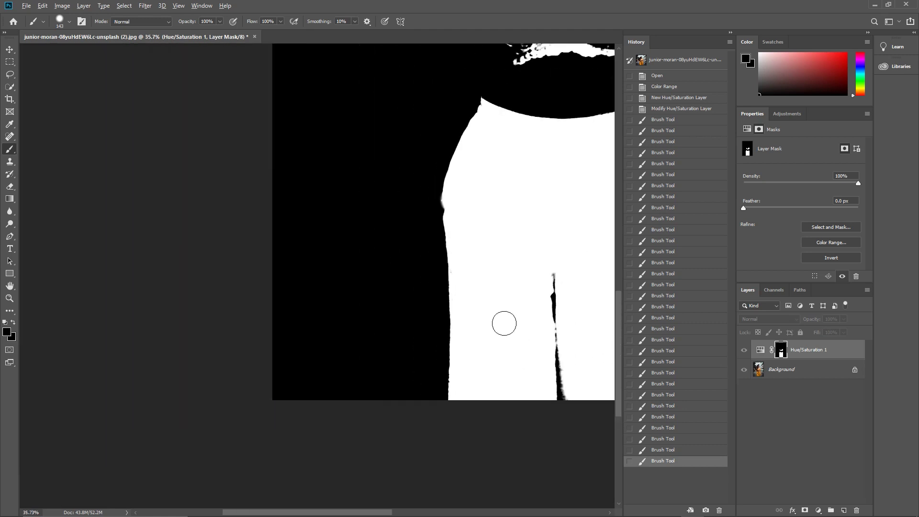
scroll(505, 321, down, 1)
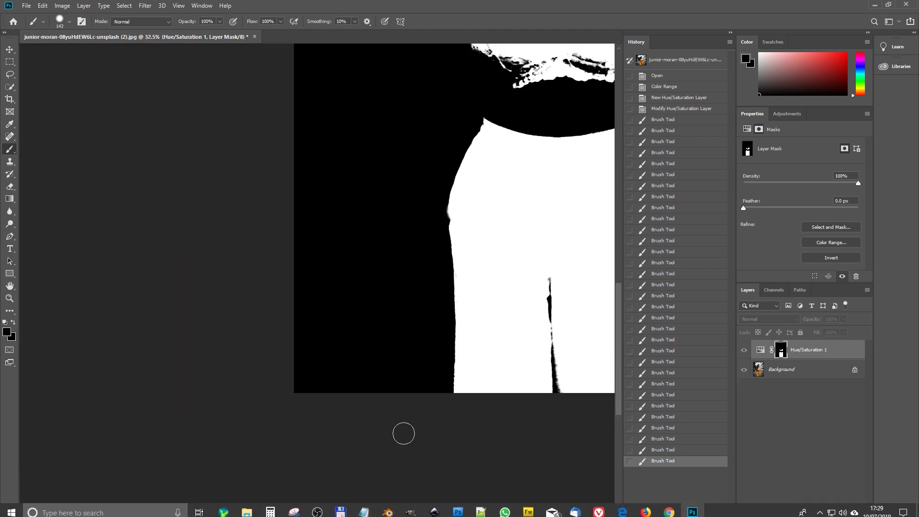
drag(350, 511, 408, 508)
scroll(418, 365, up, 2)
scroll(415, 345, up, 1)
scroll(411, 328, down, 5)
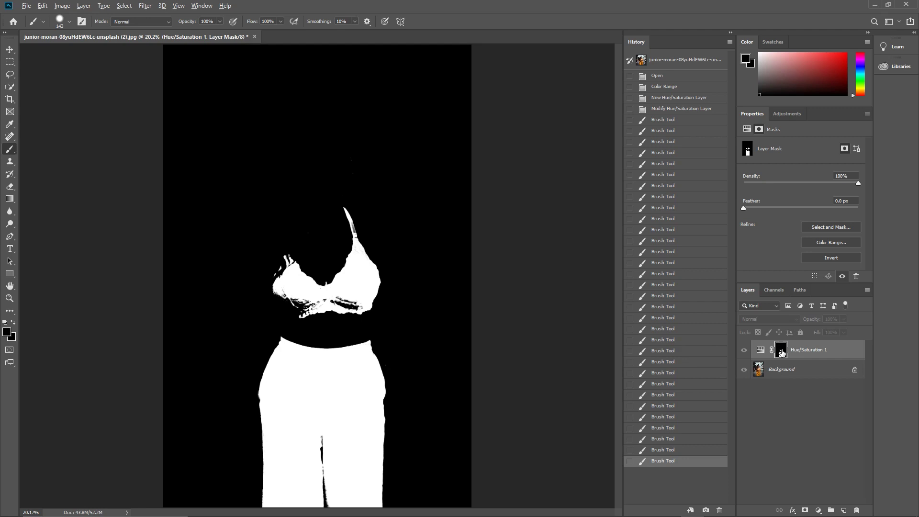
Paint white in the layer mask over the dark gaps along the lower part of both cups of the top.
alt+click(782, 353)
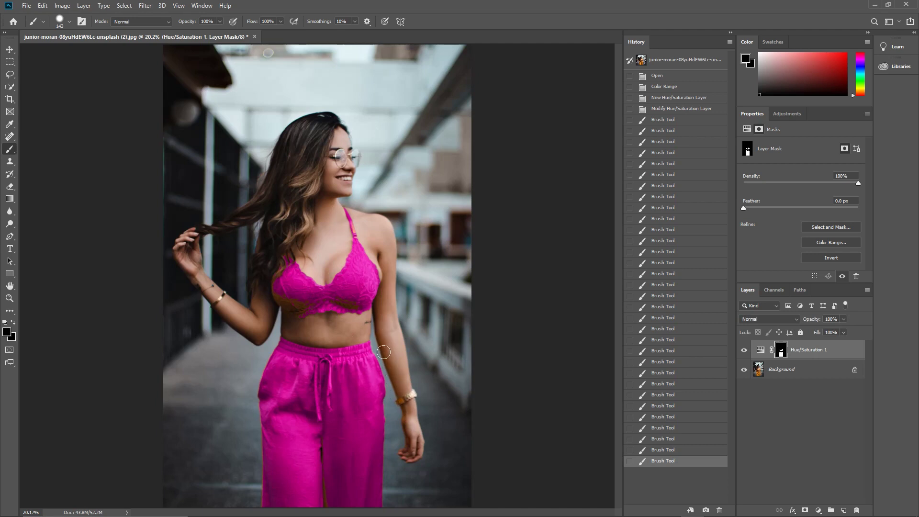
scroll(395, 360, up, 3)
scroll(371, 329, down, 4)
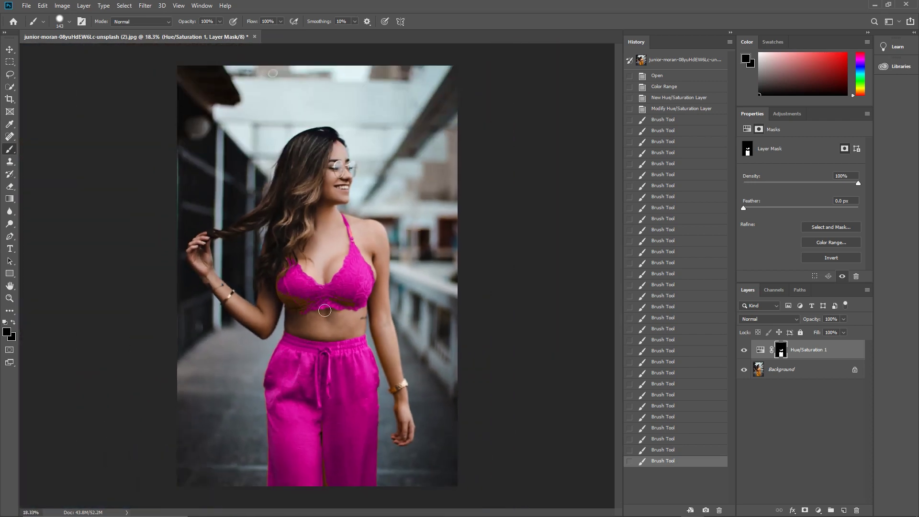
scroll(303, 316, up, 6)
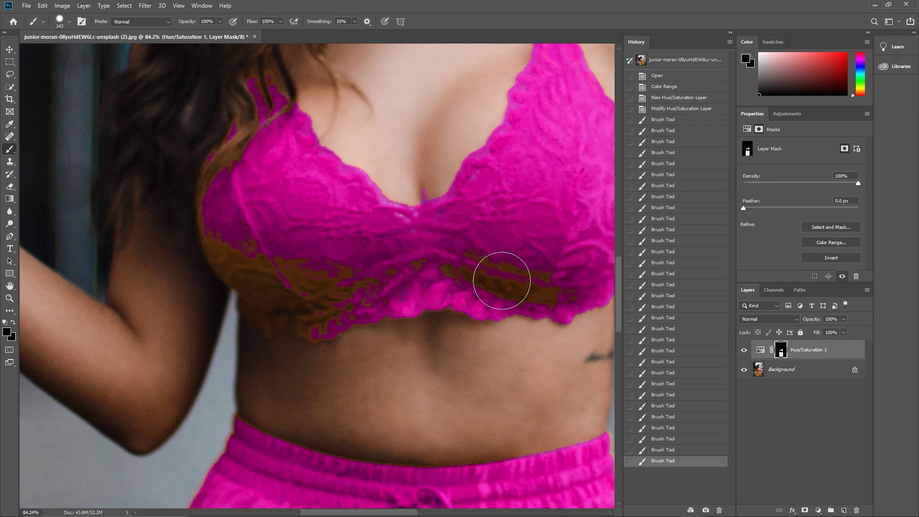
alt+click(782, 354)
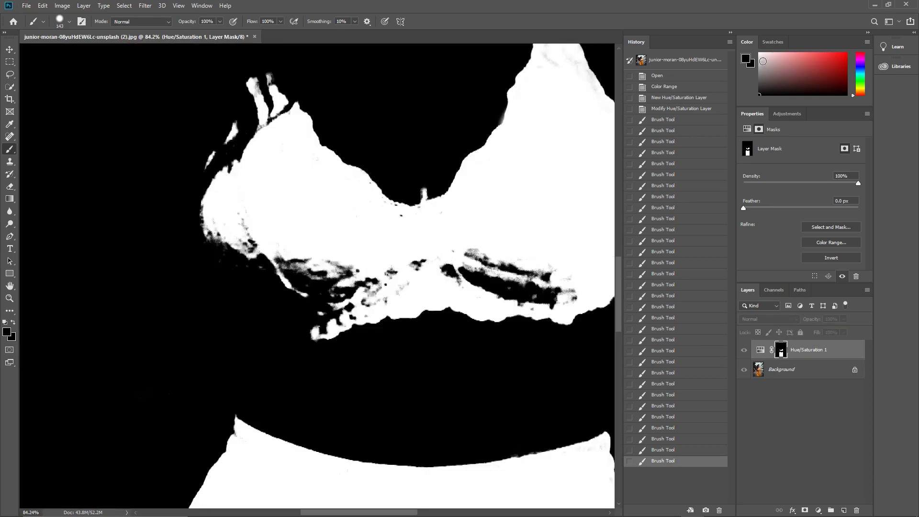
mouse_move(471, 252)
mouse_down()
mouse_move(507, 261)
mouse_move(498, 272)
mouse_move(565, 284)
mouse_move(450, 269)
mouse_move(417, 270)
mouse_move(414, 281)
mouse_move(357, 260)
mouse_move(441, 253)
mouse_move(392, 234)
mouse_move(433, 241)
mouse_move(401, 236)
mouse_move(439, 233)
mouse_move(377, 230)
mouse_up()
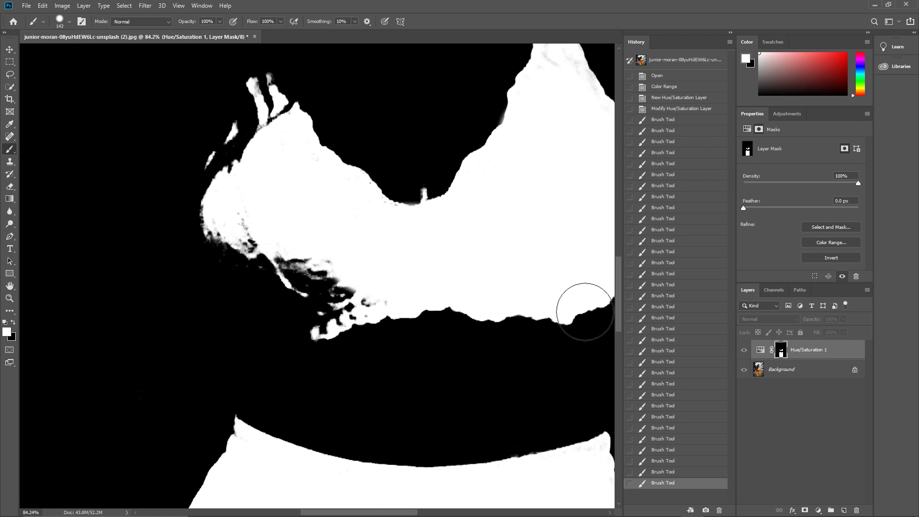
mouse_move(361, 278)
mouse_down()
mouse_move(302, 256)
mouse_move(329, 267)
mouse_move(307, 272)
mouse_move(265, 245)
mouse_move(246, 213)
mouse_move(251, 230)
mouse_up()
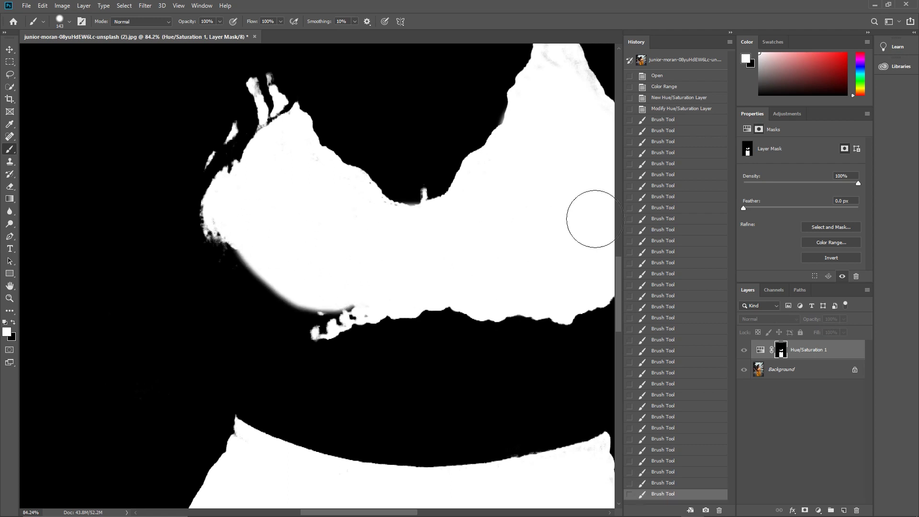
Return to the image view and paint white over the remaining orange along the left cup's outer and lower edge.
alt+click(781, 349)
mouse_move(267, 283)
mouse_down()
mouse_move(243, 240)
mouse_move(270, 268)
mouse_up()
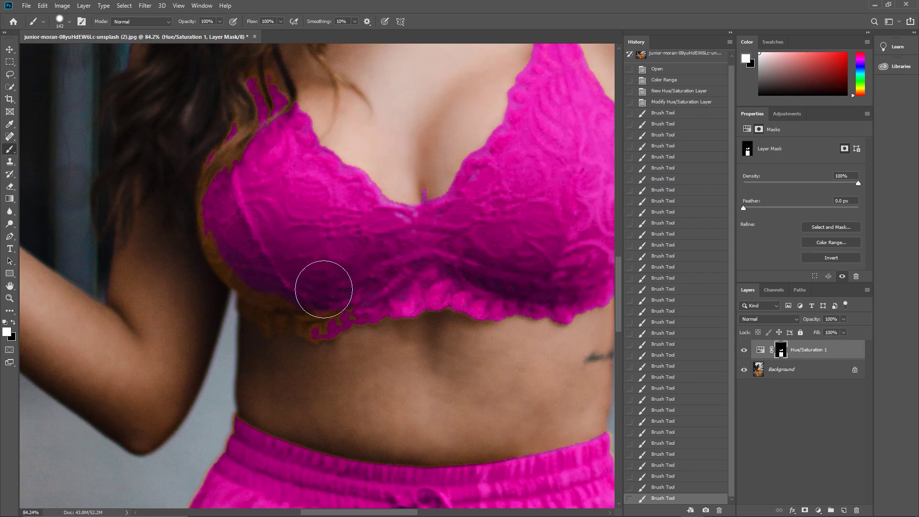
mouse_move(496, 267)
mouse_down()
mouse_move(452, 246)
mouse_move(314, 305)
mouse_move(266, 282)
mouse_move(229, 235)
mouse_move(238, 254)
mouse_move(239, 211)
mouse_up()
mouse_move(294, 243)
mouse_down()
mouse_move(237, 246)
mouse_move(236, 260)
mouse_move(281, 295)
mouse_move(268, 301)
mouse_move(308, 309)
mouse_move(353, 296)
mouse_move(417, 242)
mouse_up()
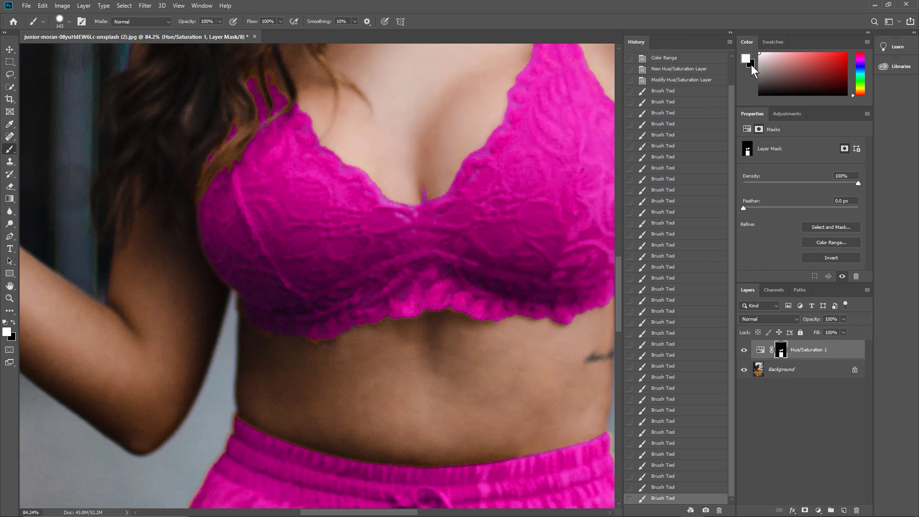
Undo the misplaced white dab on the chest and paint black over the pink spike at the neckline's centre.
click(413, 170)
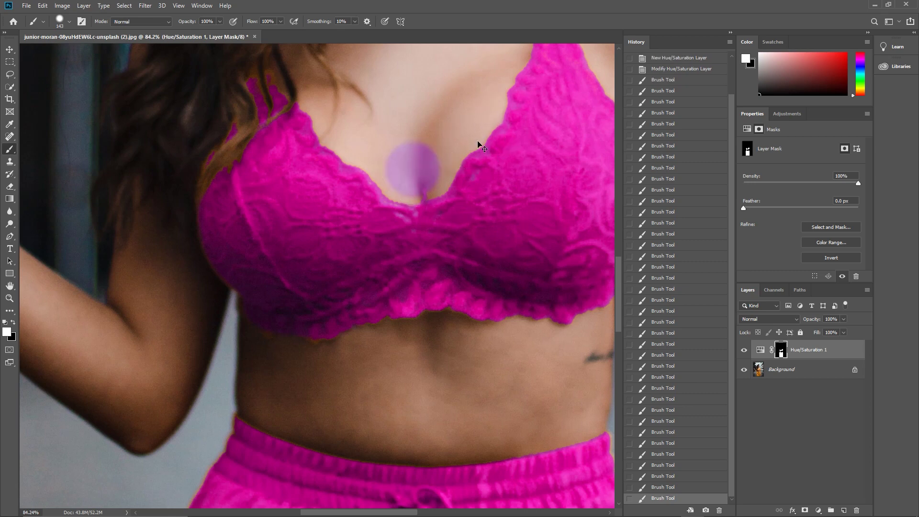
key(ctrl+z)
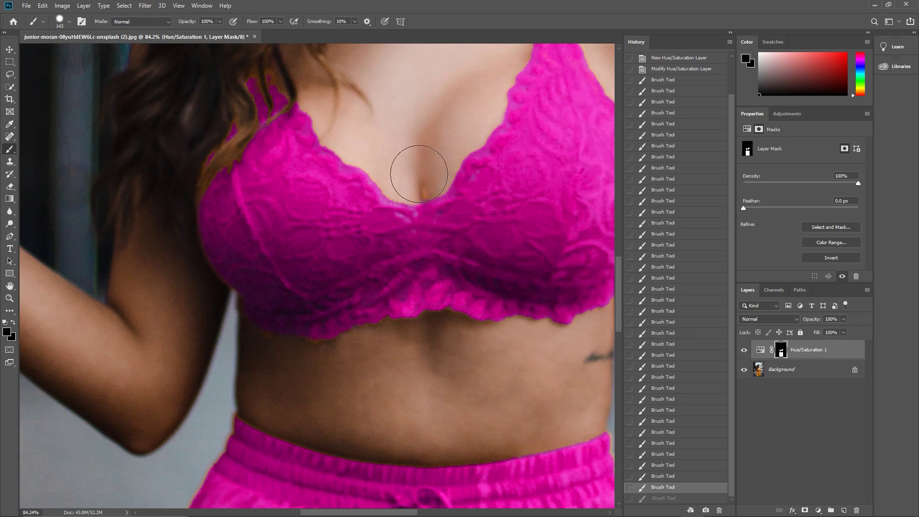
drag(414, 175, 397, 131)
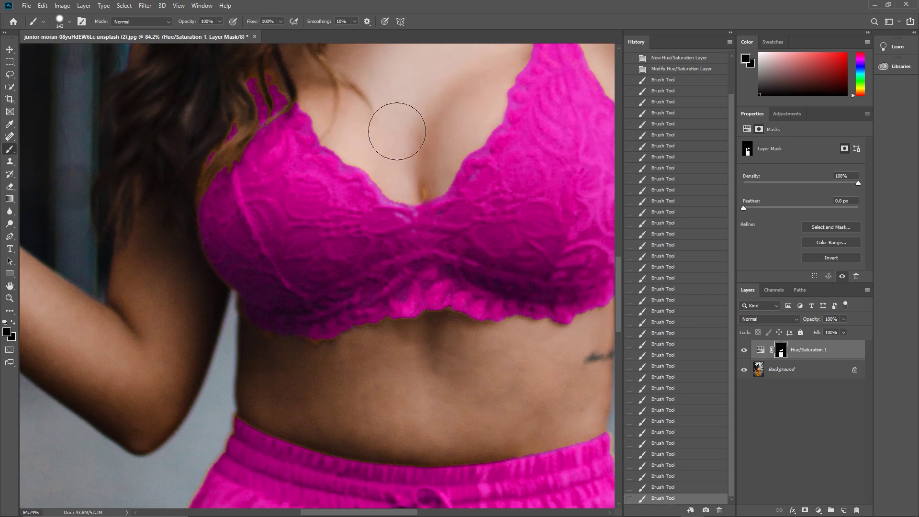
scroll(496, 300, down, 5)
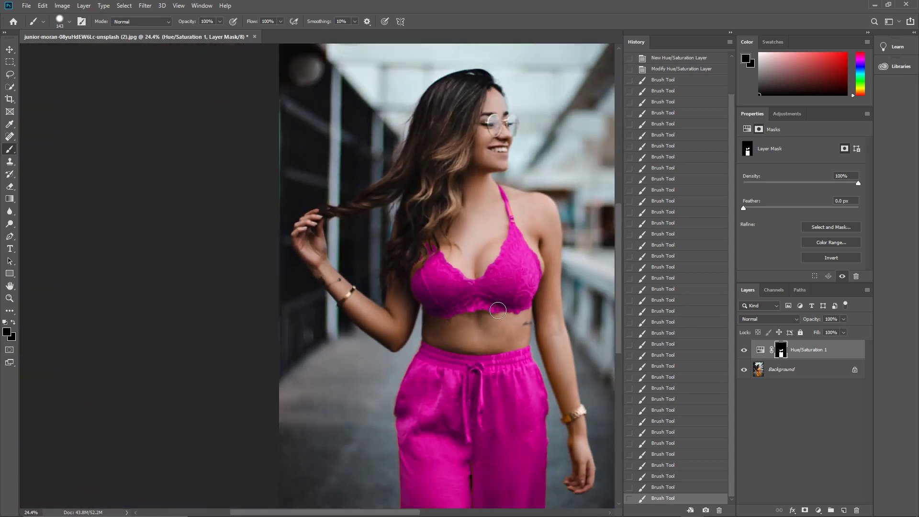
scroll(501, 306, down, 2)
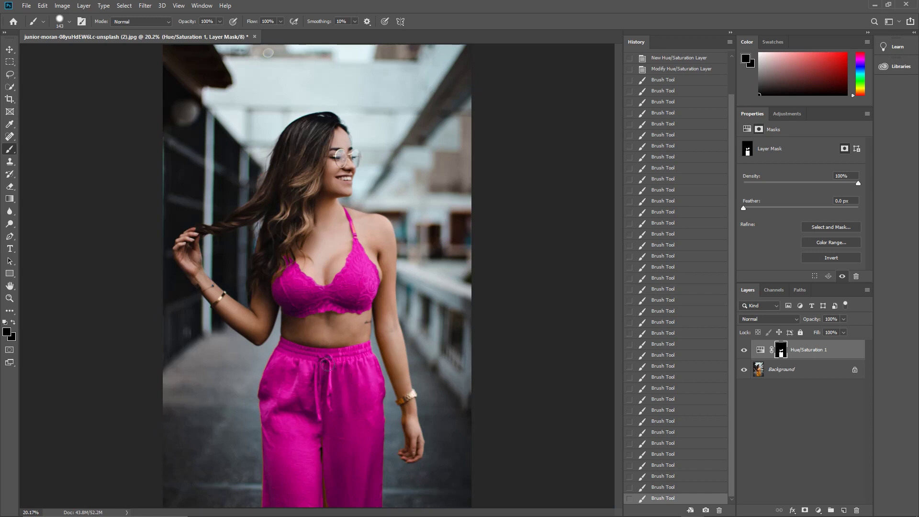
alt+click(780, 352)
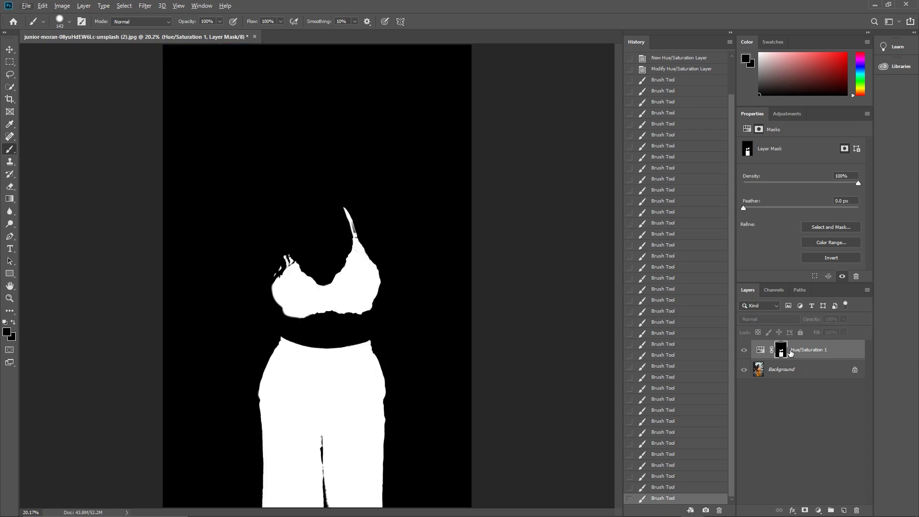
alt+click(781, 352)
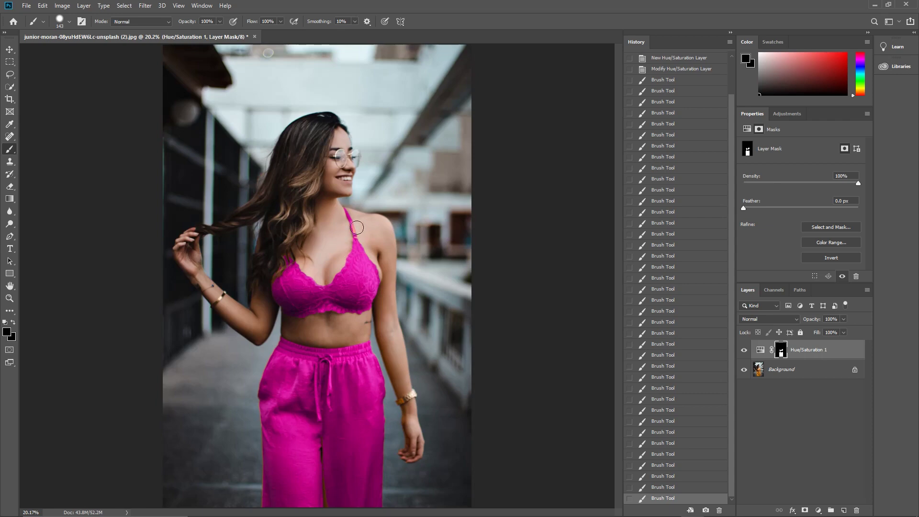
Reduce the brush size to 12 px, try white on the orange patch of the shoulder strap, and undo the stroke.
scroll(365, 199, up, 8)
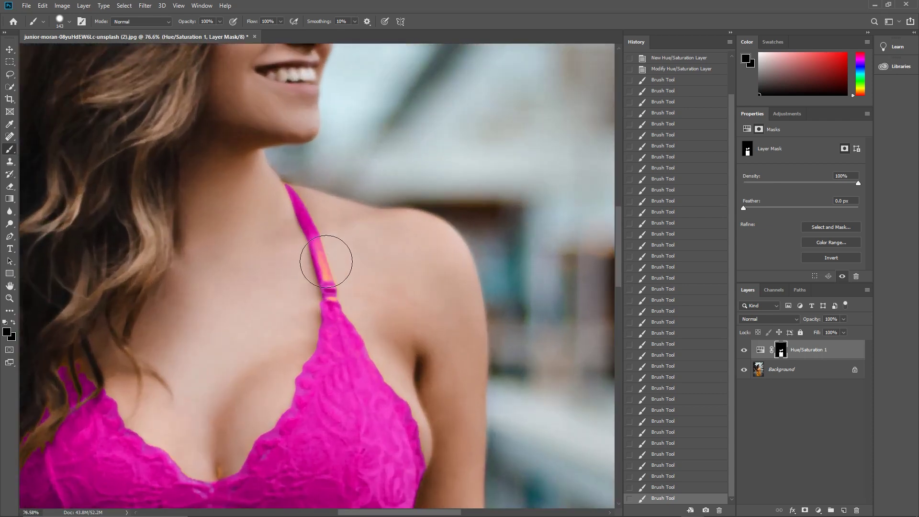
scroll(341, 267, up, 3)
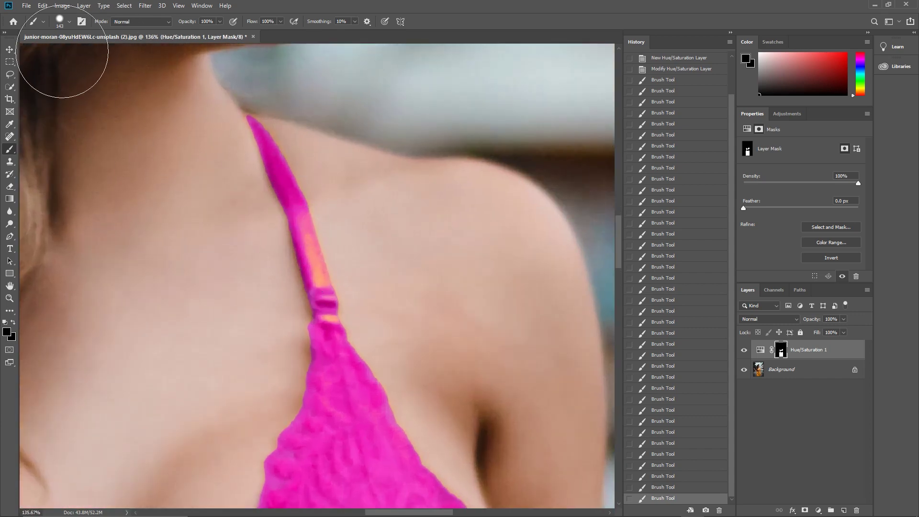
click(66, 22)
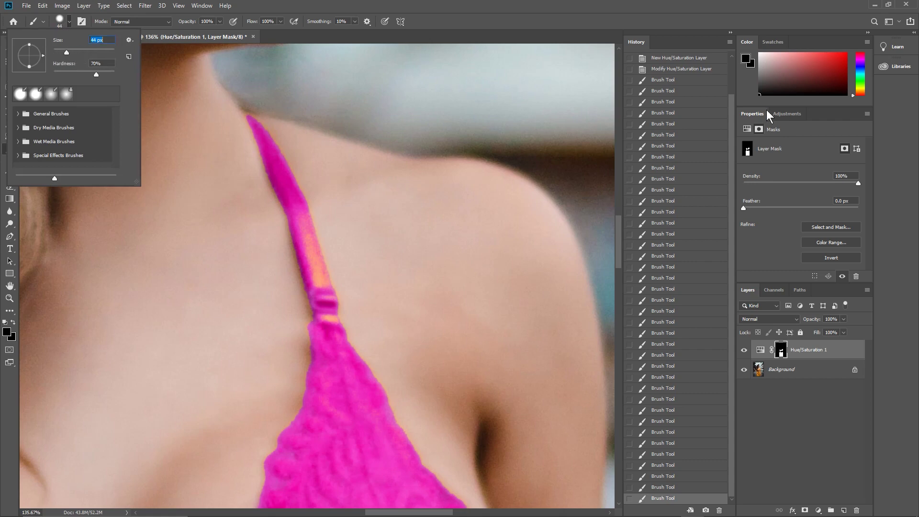
key(Return)
key(x)
drag(59, 52, 57, 51)
mouse_move(306, 232)
mouse_down()
mouse_move(322, 287)
mouse_move(317, 279)
mouse_up()
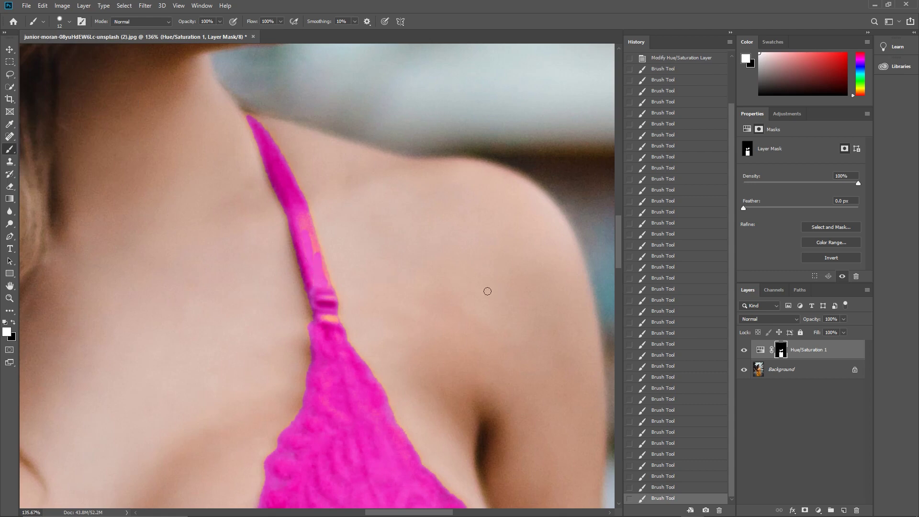
key(ctrl+z)
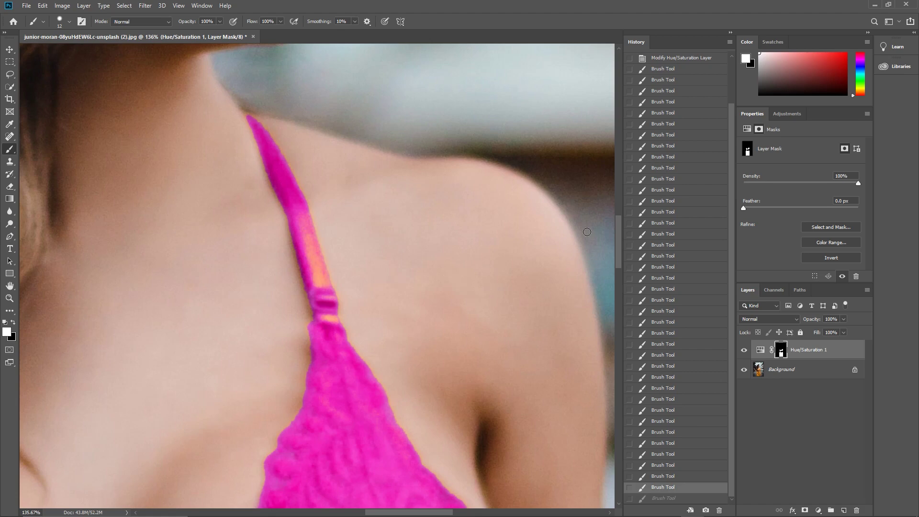
Paint white in the mask view over the grey patches on the shoulder strap and along its right edge, and return to the image.
click(782, 353)
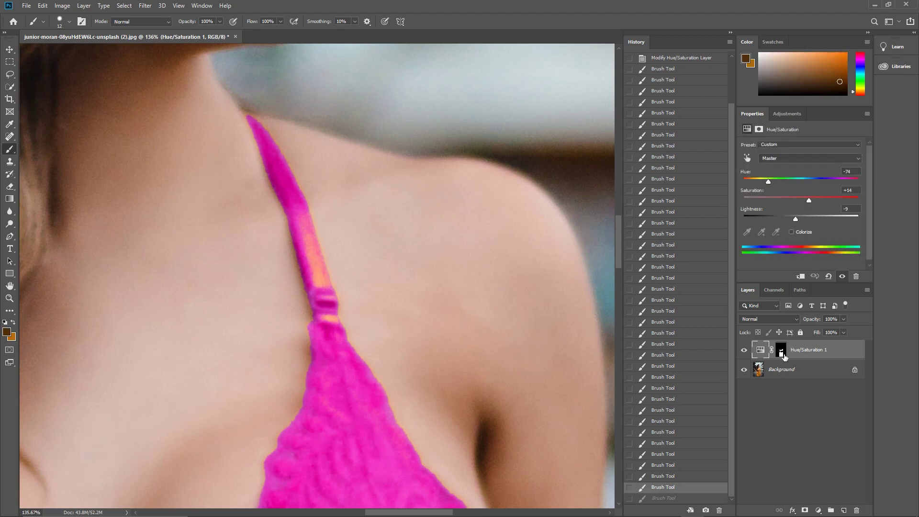
alt+click(782, 354)
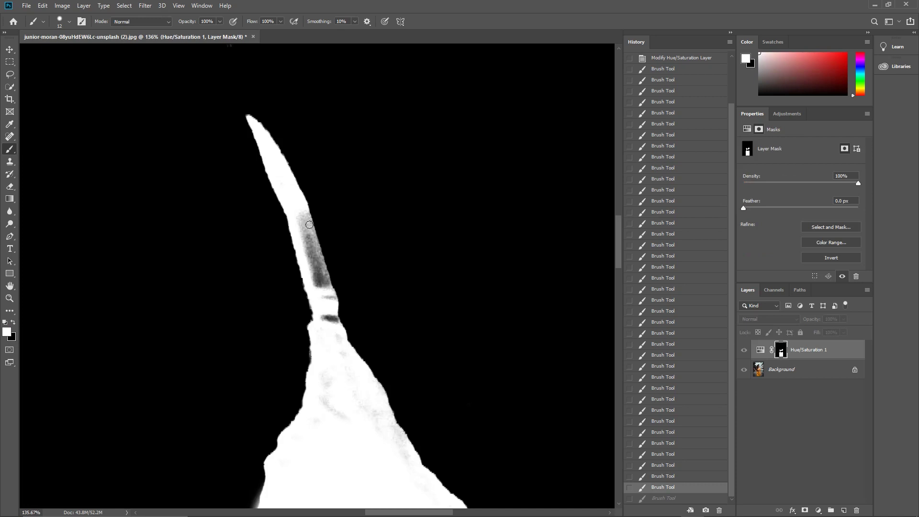
mouse_move(300, 218)
mouse_down()
mouse_move(322, 292)
mouse_move(302, 221)
mouse_move(307, 258)
mouse_move(314, 271)
mouse_move(305, 212)
mouse_move(333, 313)
mouse_up()
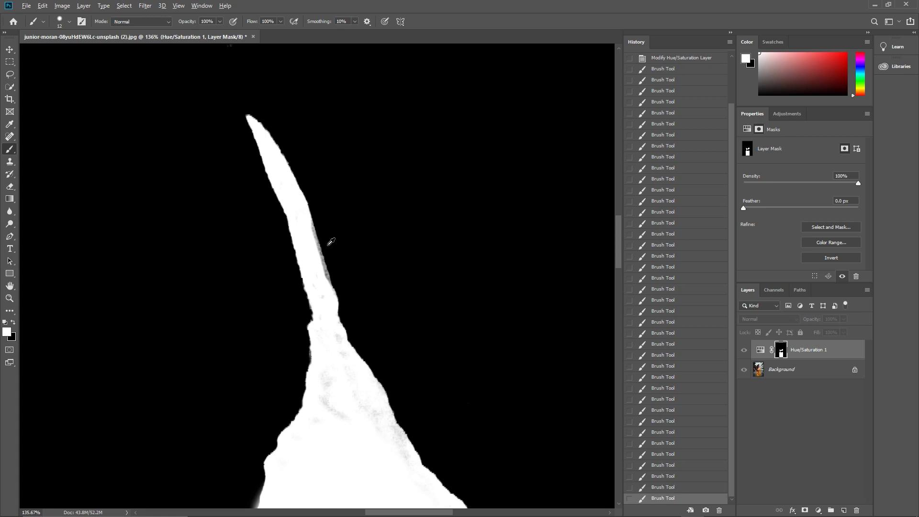
scroll(328, 242, up, 3)
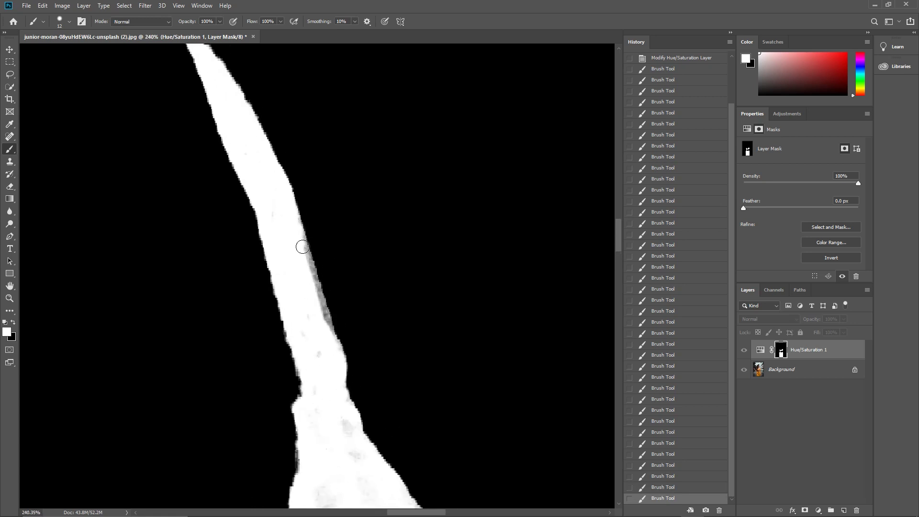
mouse_move(305, 259)
mouse_down()
mouse_move(324, 330)
mouse_move(315, 336)
mouse_move(309, 321)
mouse_move(302, 340)
mouse_move(364, 482)
mouse_up()
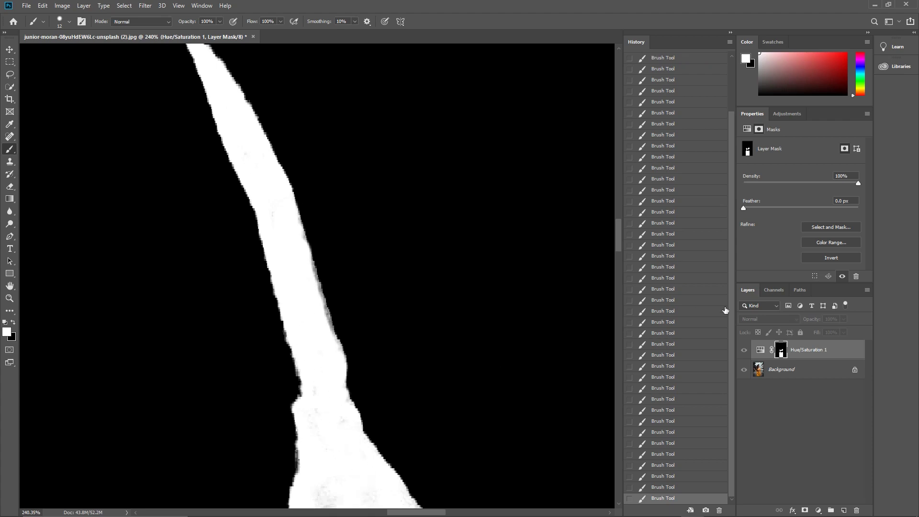
alt+click(779, 352)
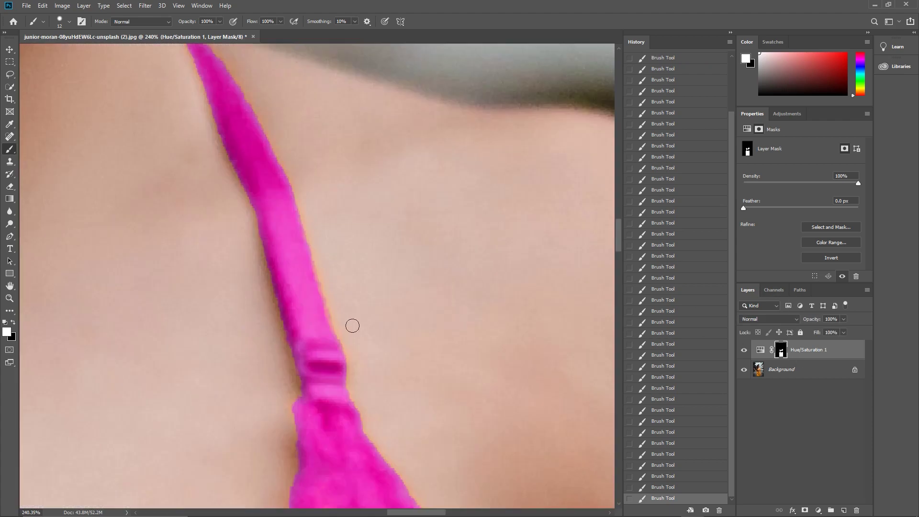
scroll(372, 345, down, 8)
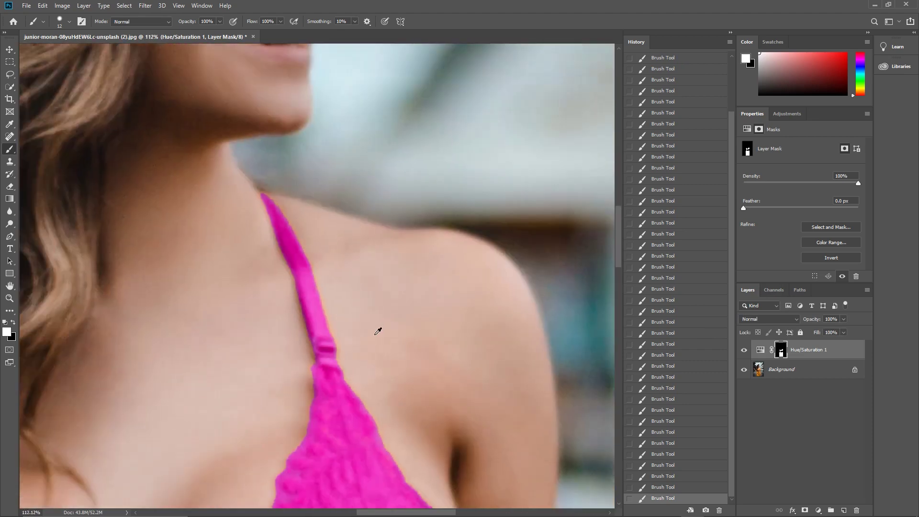
scroll(390, 371, down, 3)
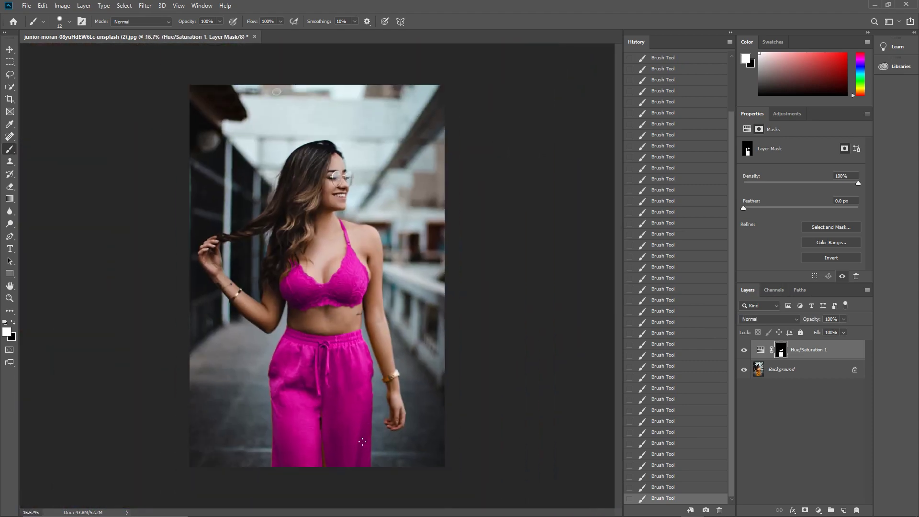
scroll(371, 375, up, 1)
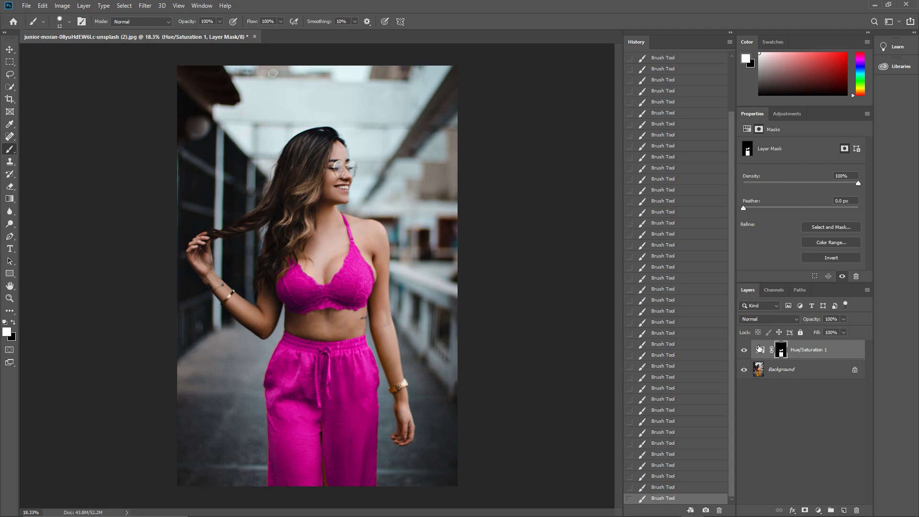
Set the Hue/Saturation layer's hue to -106 to turn the outfit purple.
click(759, 369)
click(761, 354)
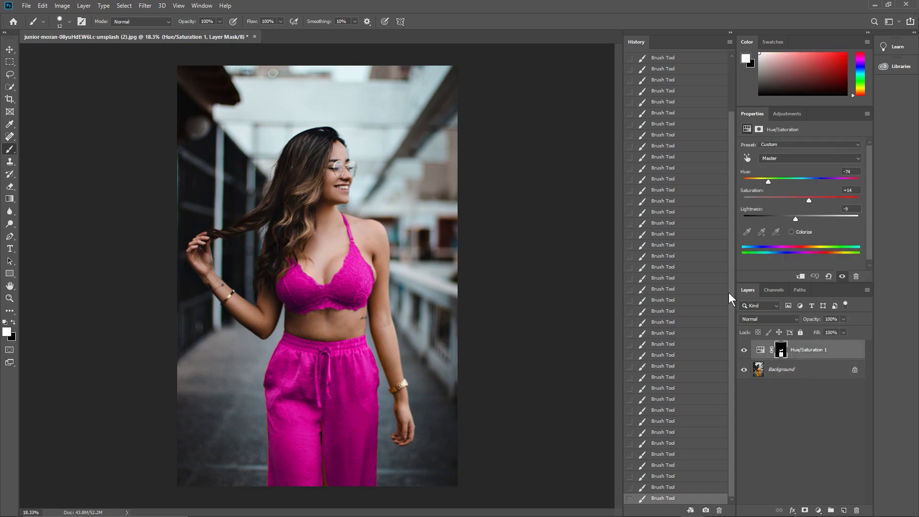
click(760, 350)
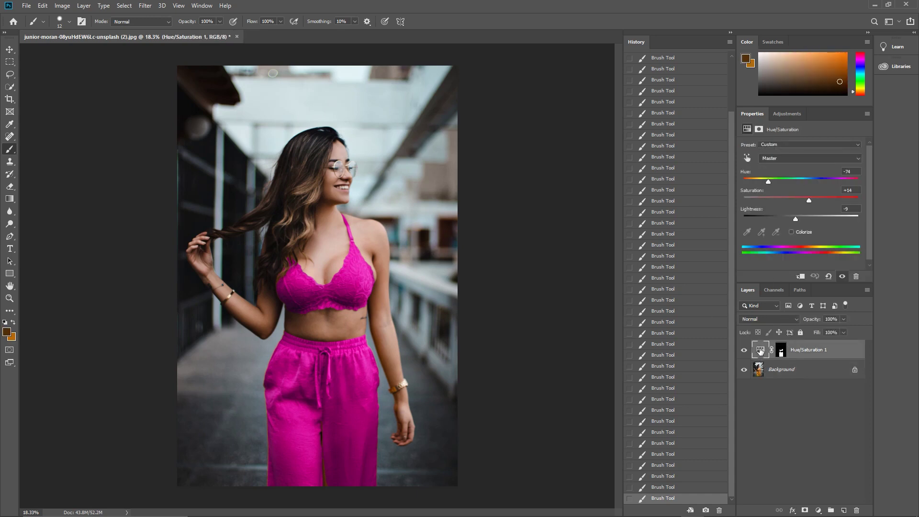
mouse_move(774, 182)
mouse_down()
mouse_move(819, 185)
mouse_move(761, 188)
mouse_up()
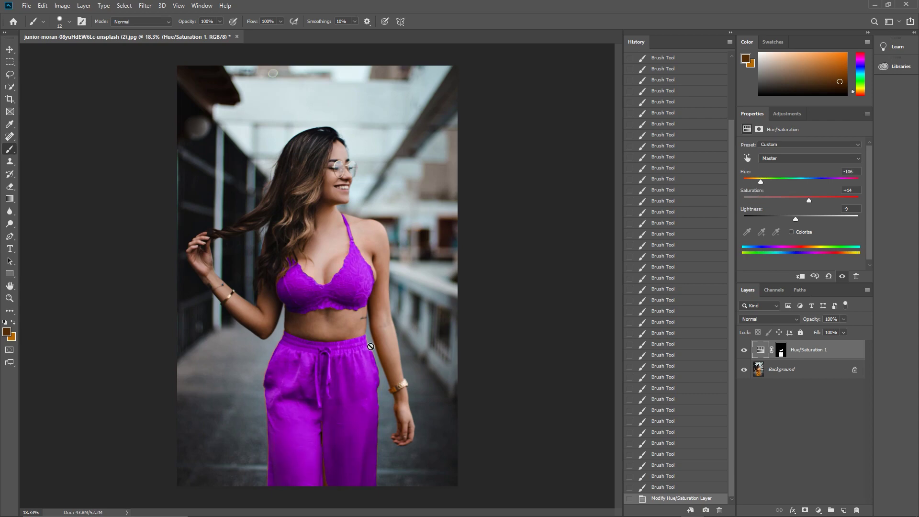
Quick-export the recoloured image as a PNG.
click(26, 5)
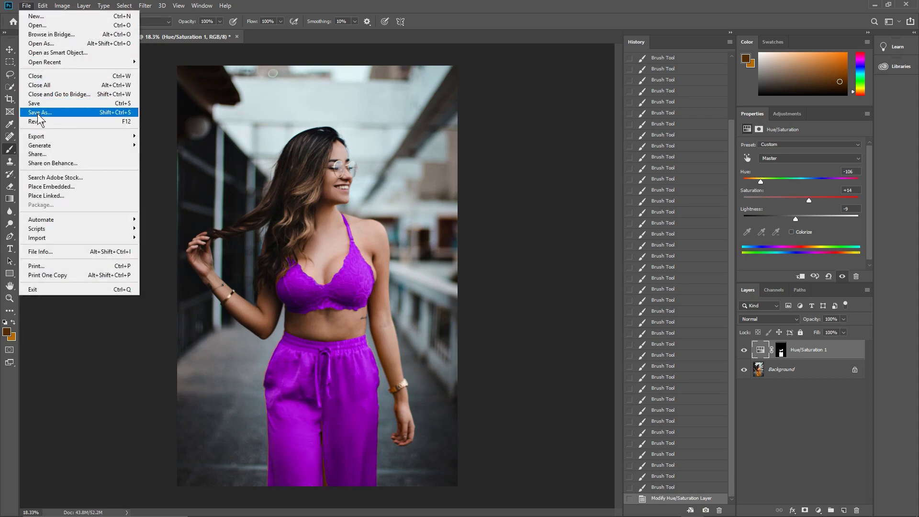
mouse_move(44, 138)
click(189, 136)
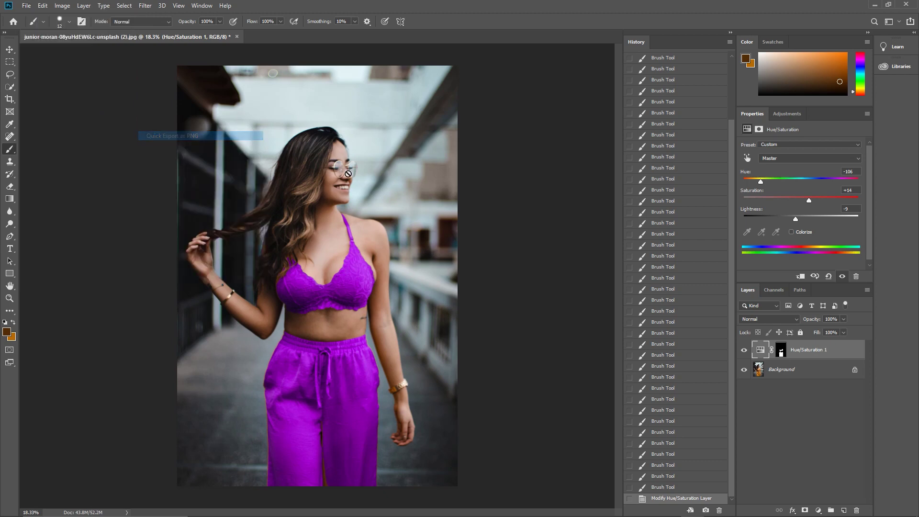
click(491, 243)
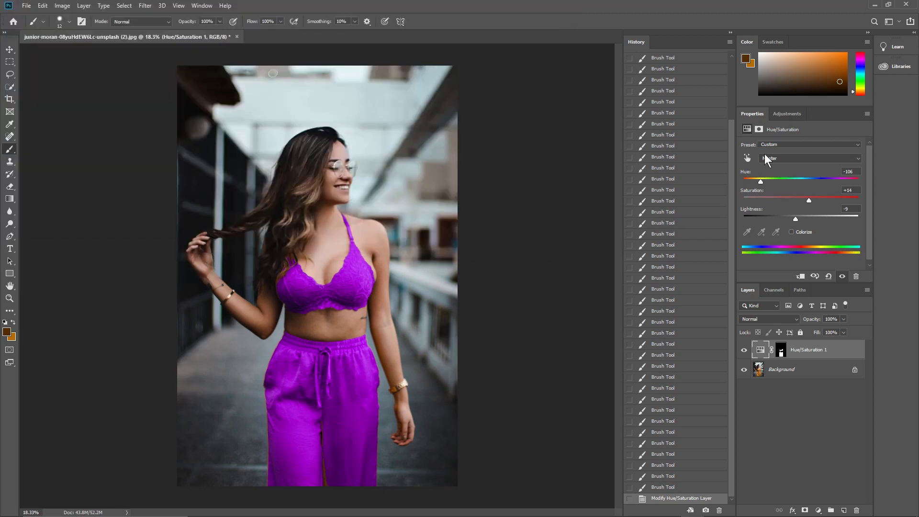
Leave Photoshop for the tutorial folder and open the original JPG and the exported PNG side by side in Photos for comparison.
click(874, 4)
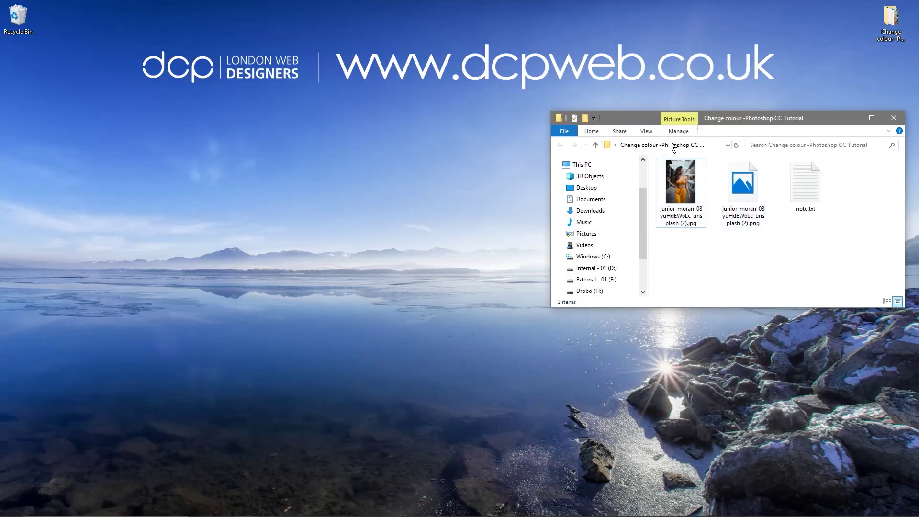
drag(715, 119, 577, 110)
double_click(558, 177)
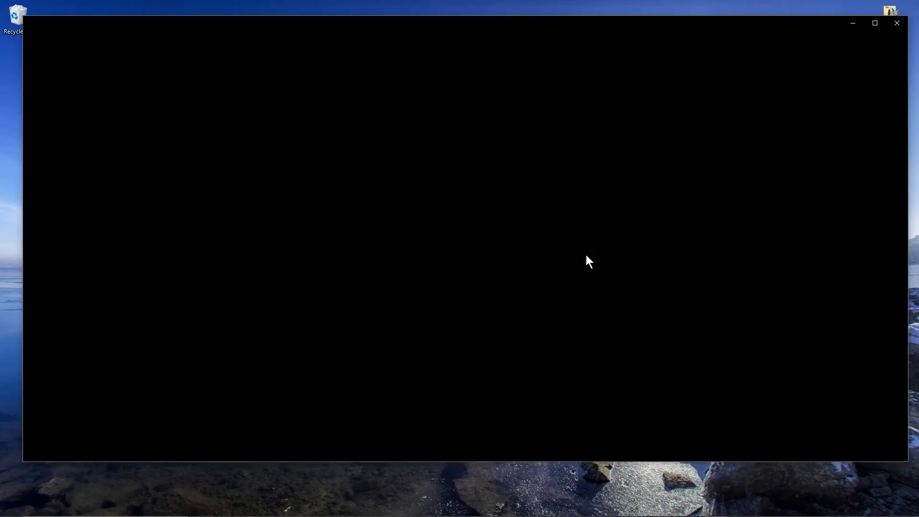
key(super+Left)
click(711, 180)
click(662, 73)
double_click(662, 73)
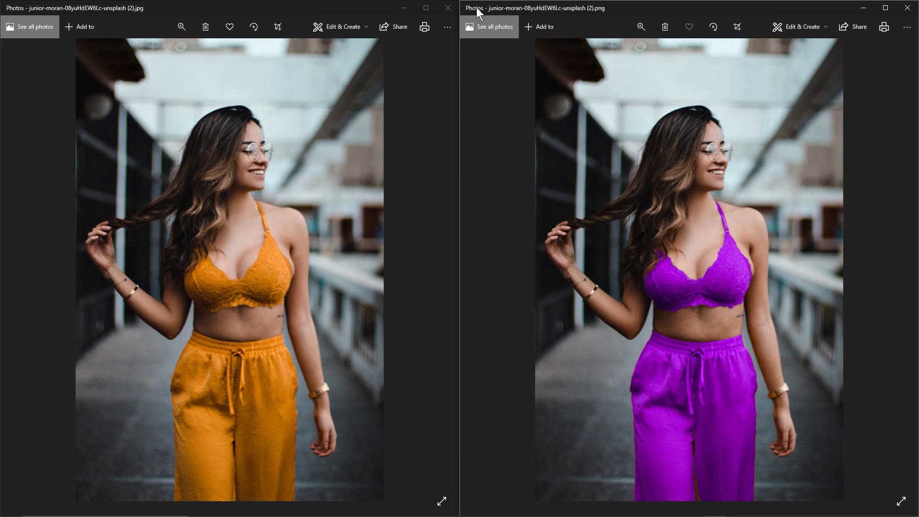
Close both photo viewer windows and the Change colour -Photoshop CC Tutorial folder.
click(447, 7)
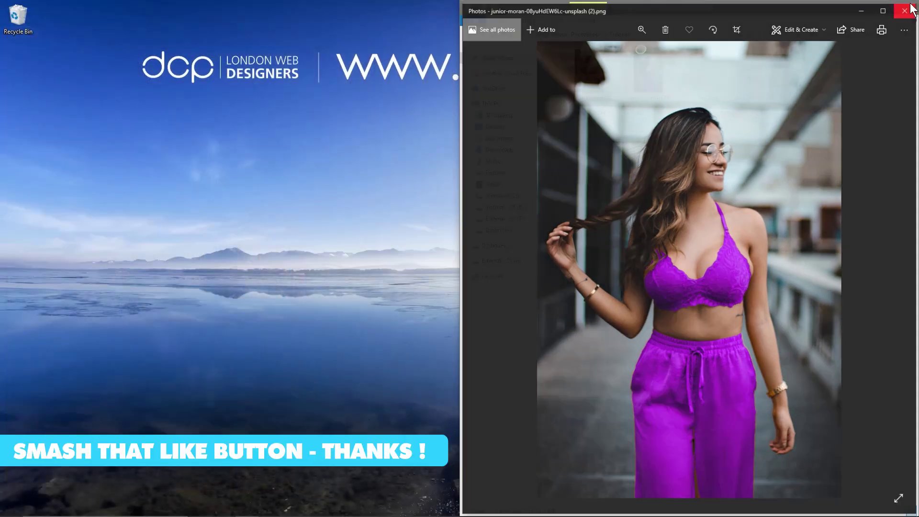
click(907, 8)
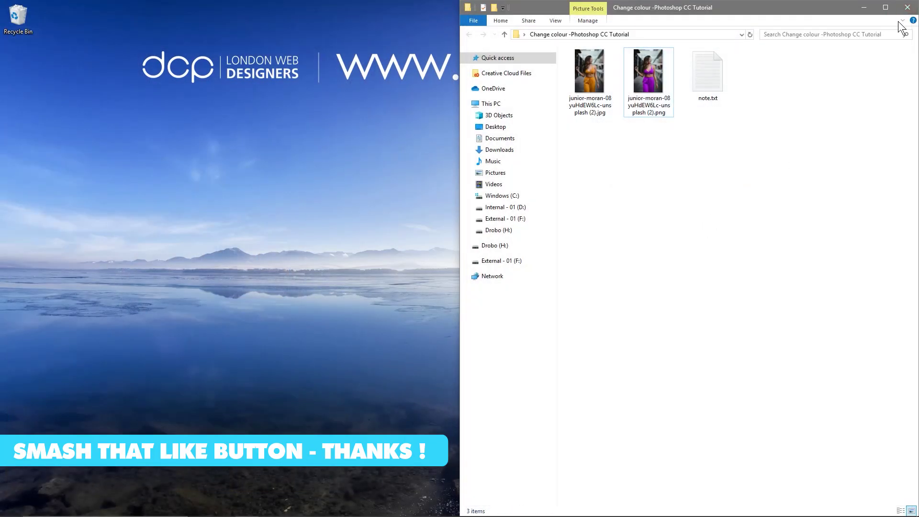
click(907, 8)
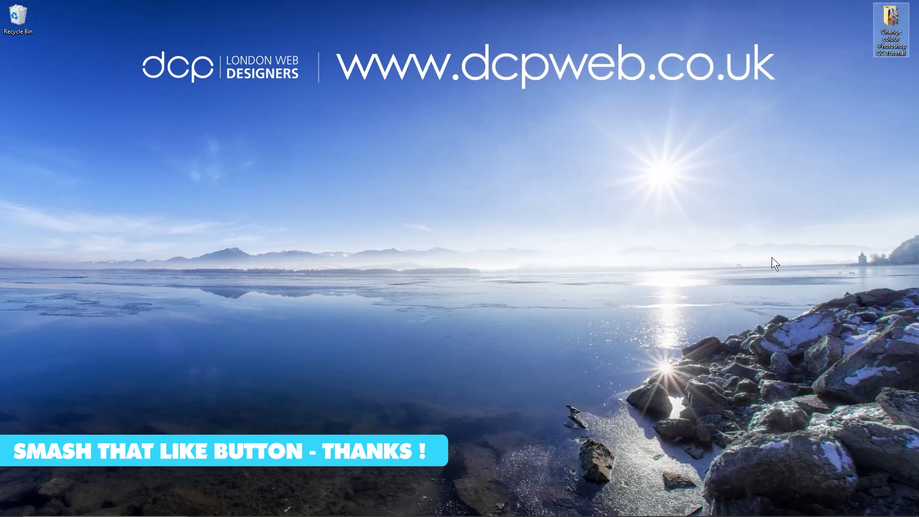